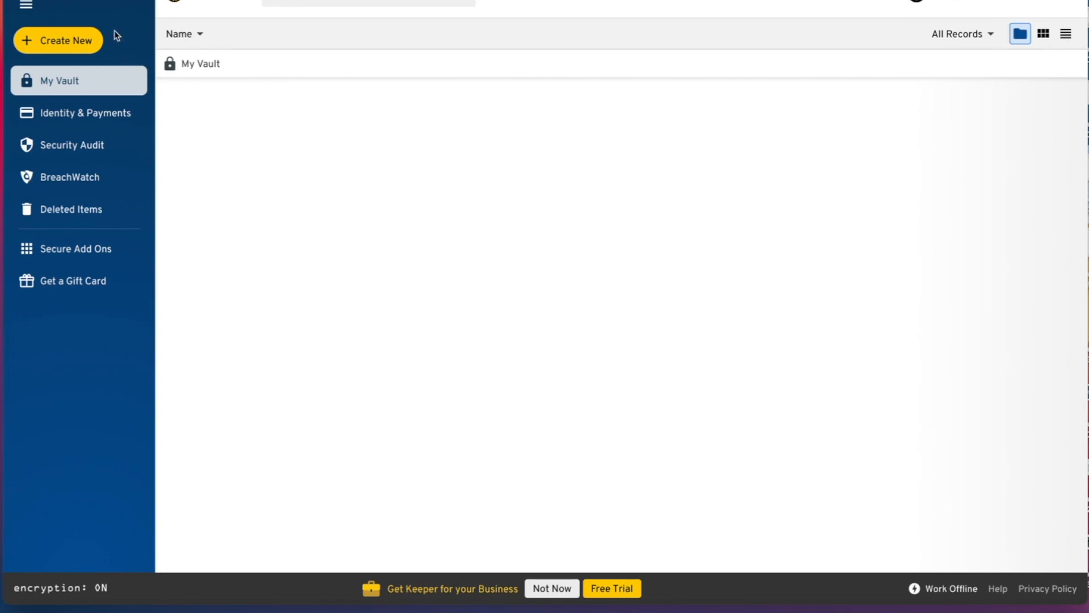
- Create a new Login-type record titled 'Gmail email' and continue to its full form
click(58, 47)
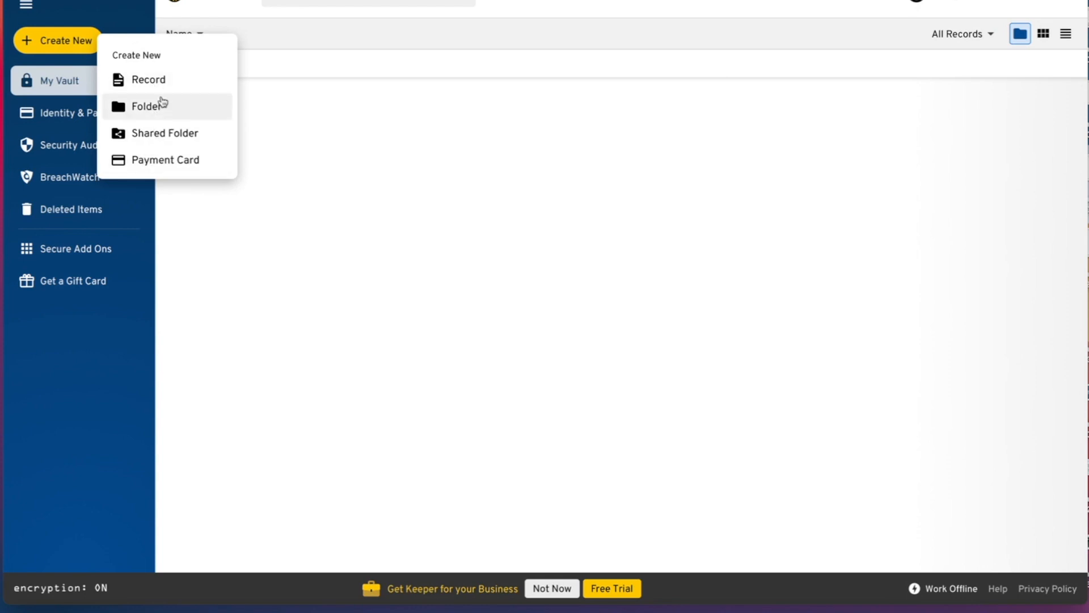
click(149, 80)
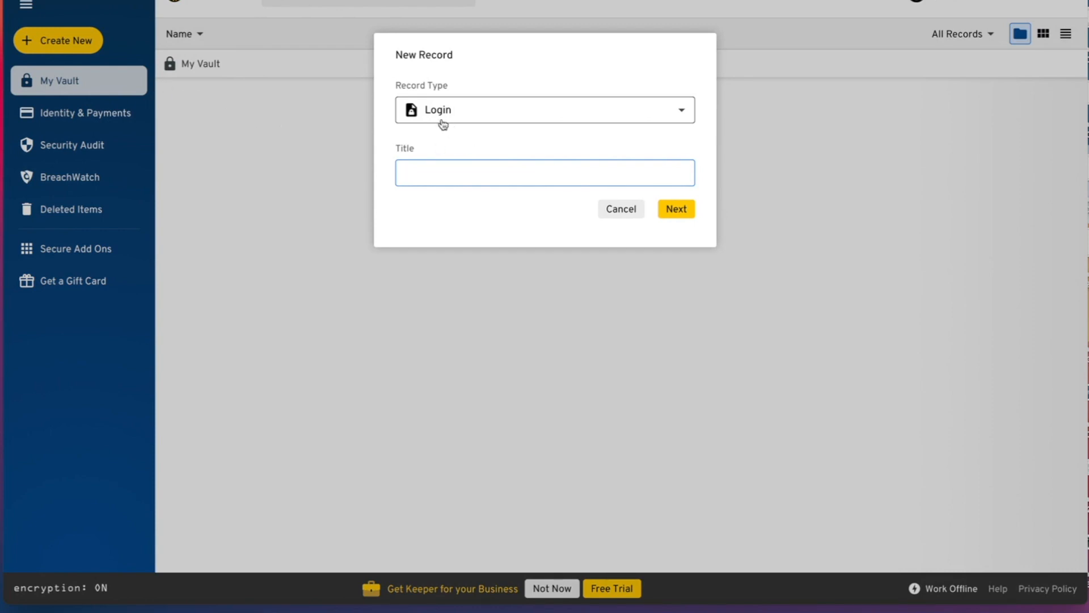
click(461, 118)
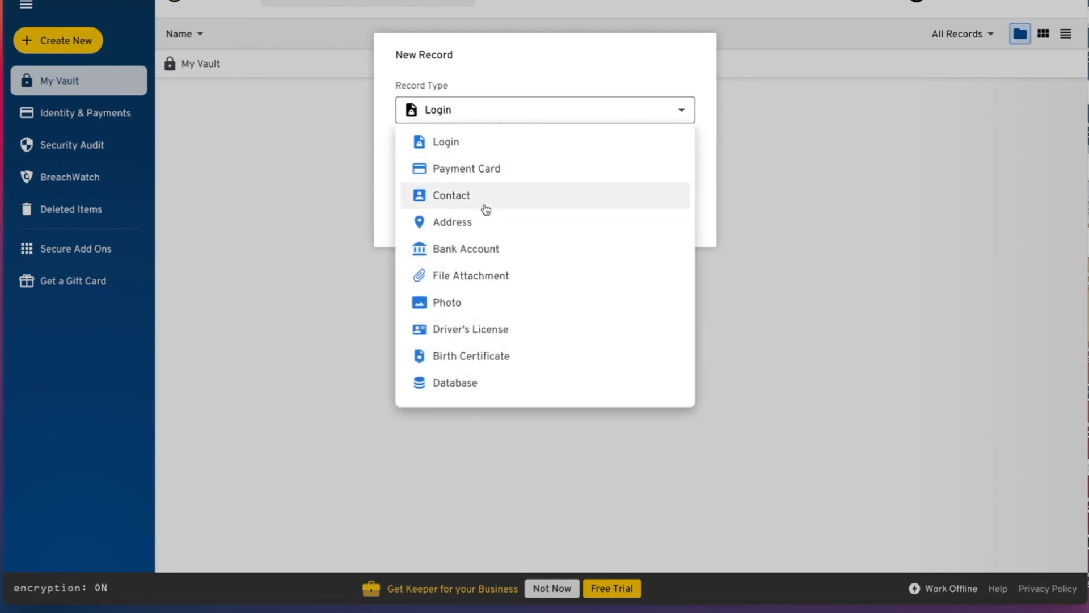
click(493, 148)
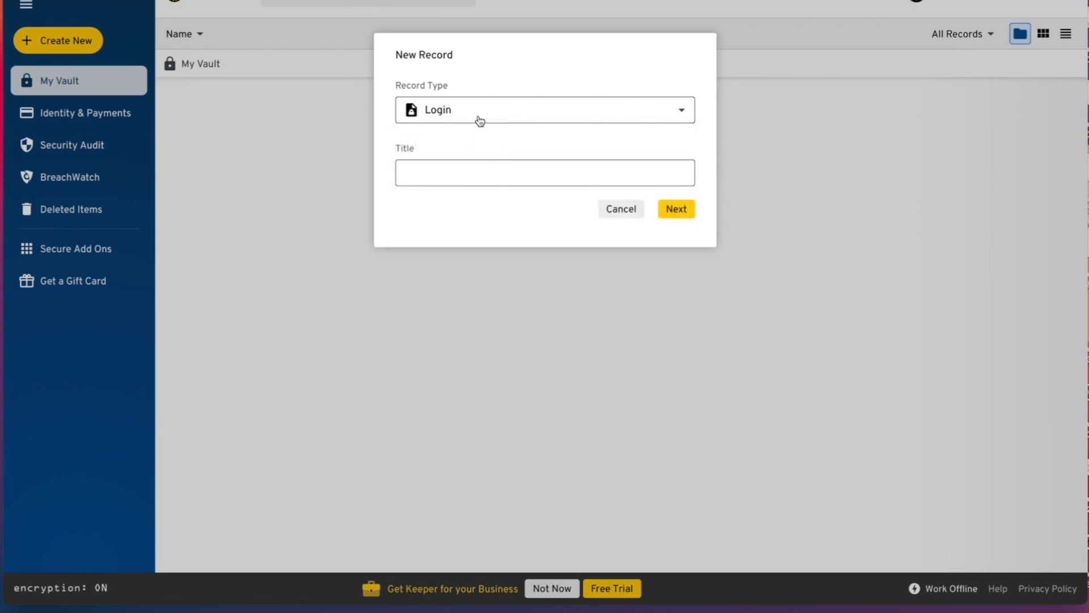
click(465, 173)
text(Gam)
key(BackSpace)
key(BackSpace)
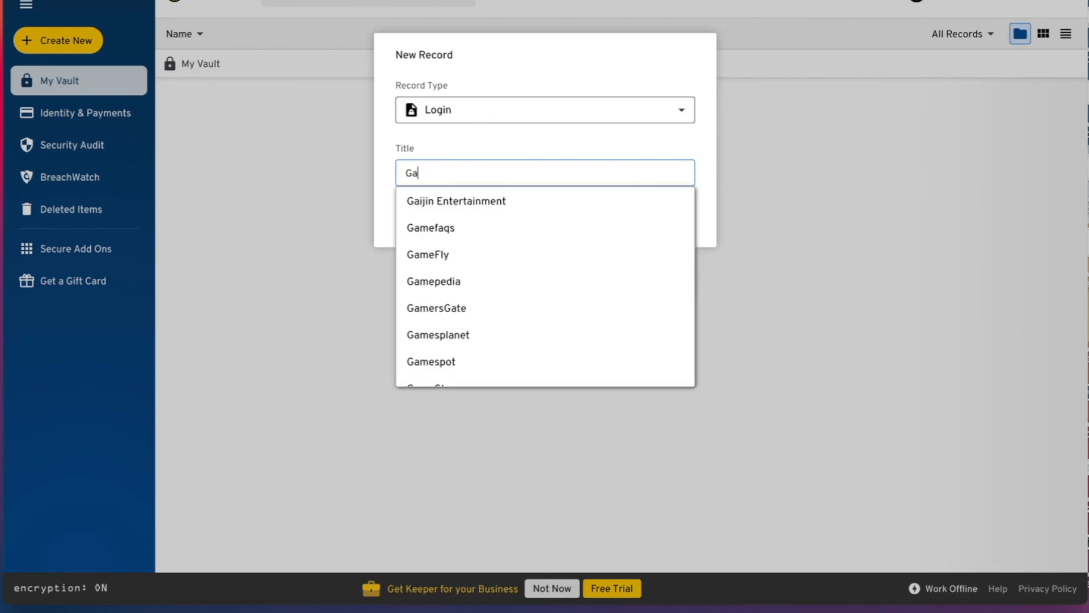
text(mail email)
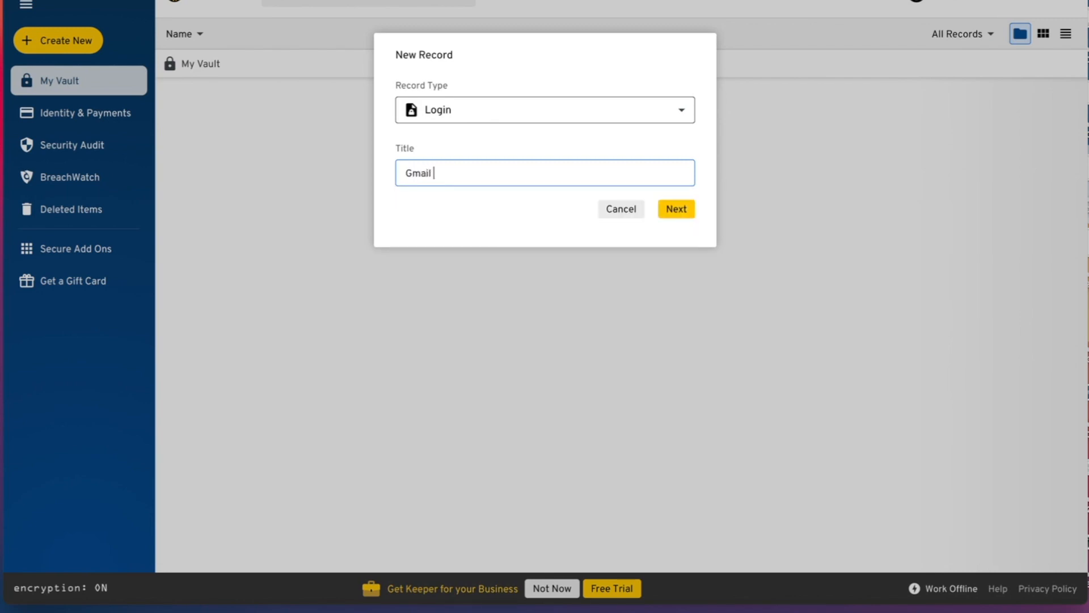
click(670, 214)
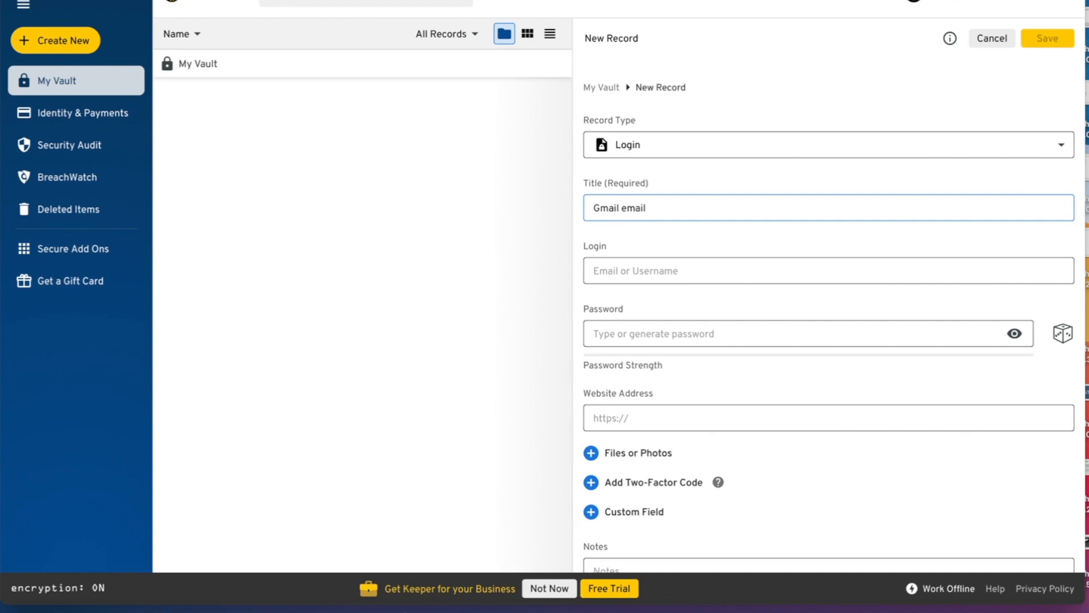
- Enter the first and last name on the Google sign-up page
click(451, 610)
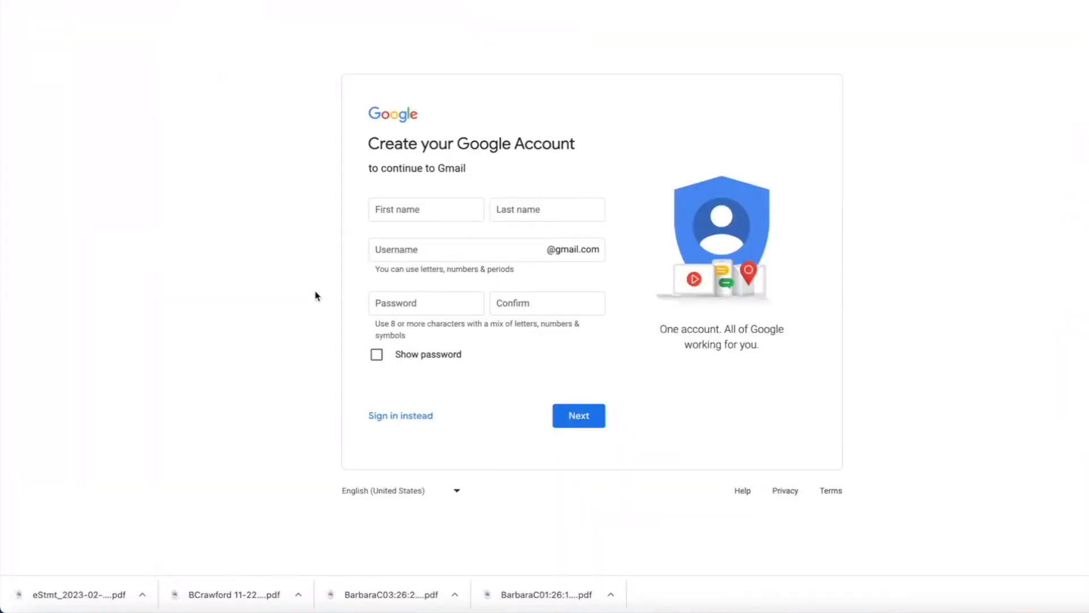
click(422, 216)
text(John)
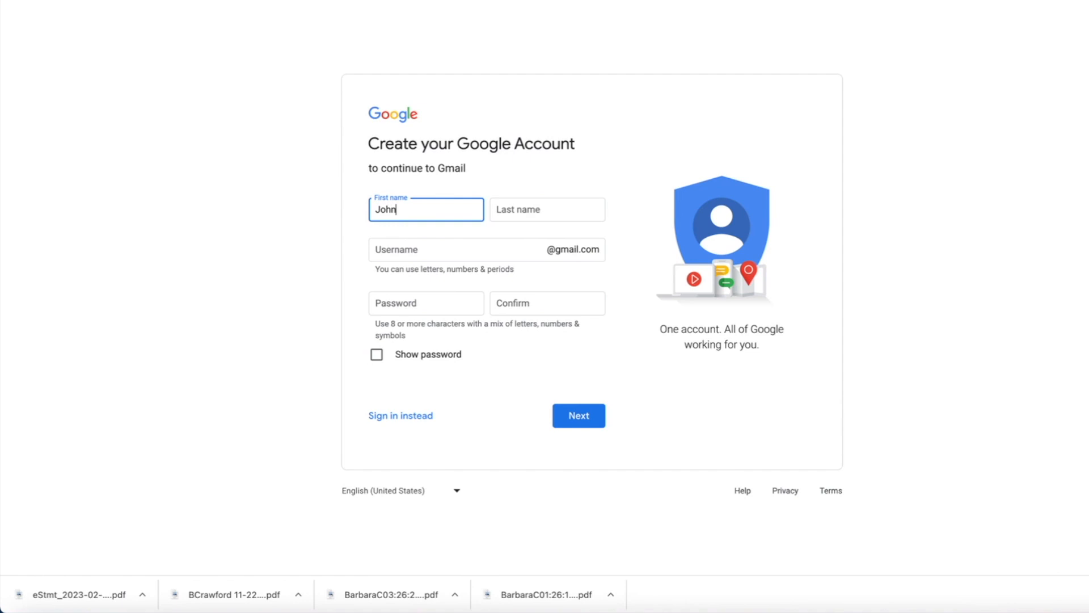
key(Tab)
text(Smith)
- Enter the desired Gmail username, correcting its misspelled ending
key(Tab)
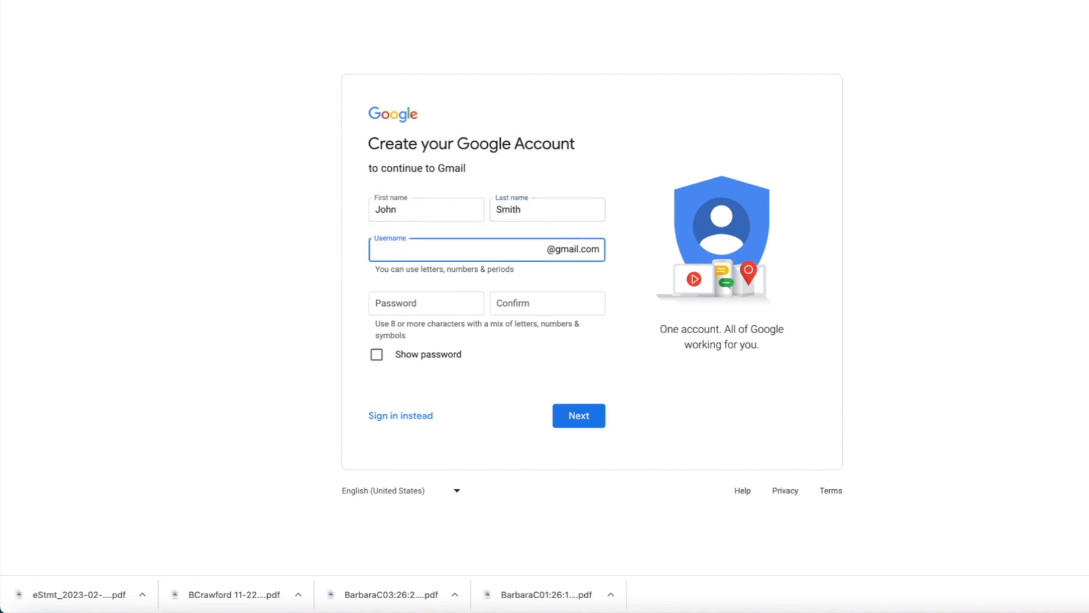
click(291, 289)
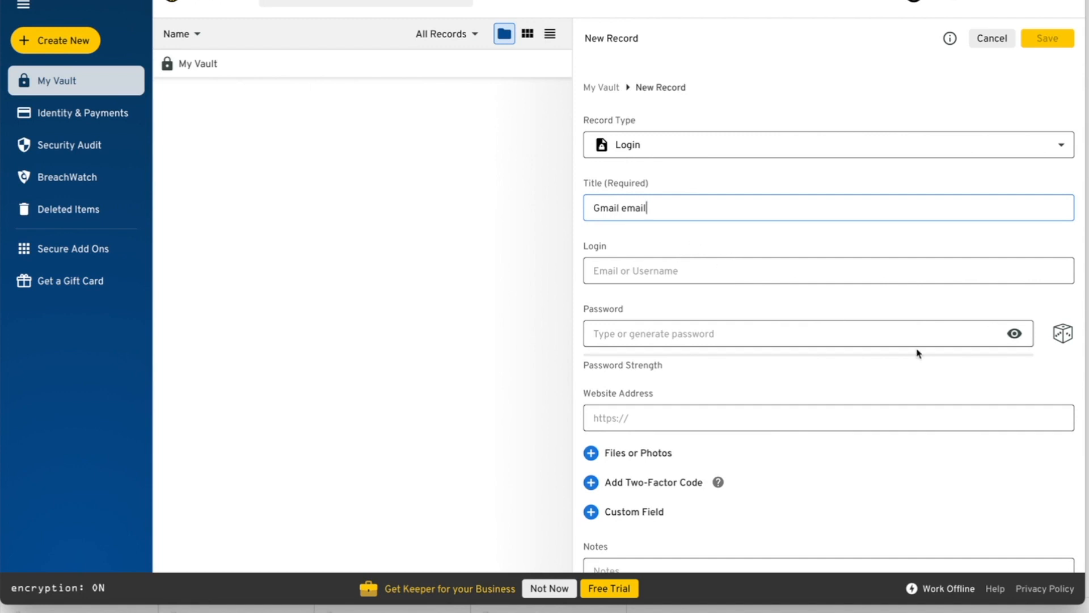
- Generate a random password, show it in plain text, and set its length to 15 characters
click(1063, 338)
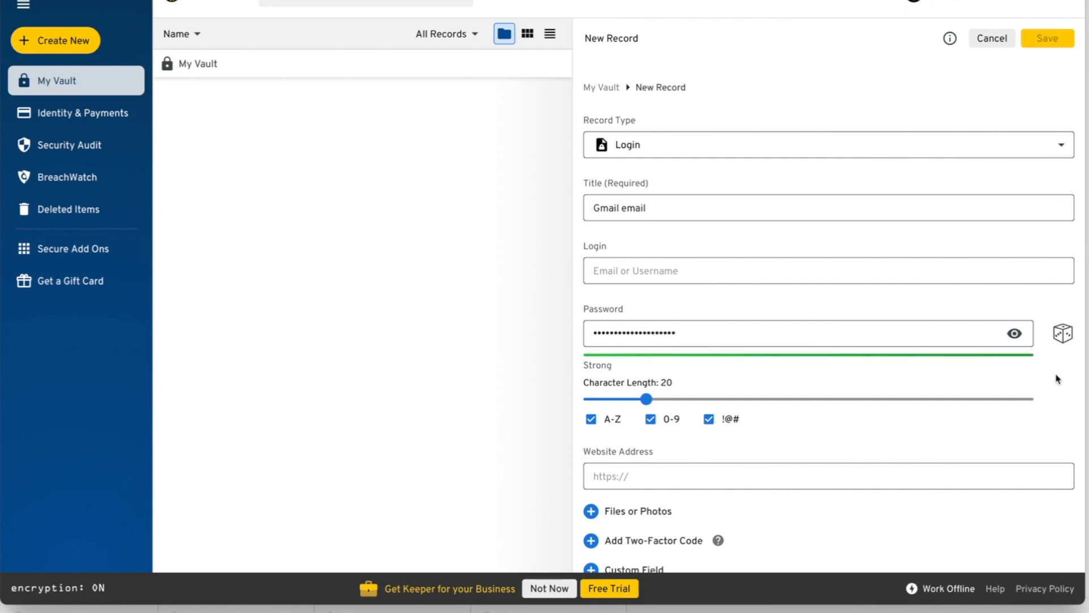
click(1014, 333)
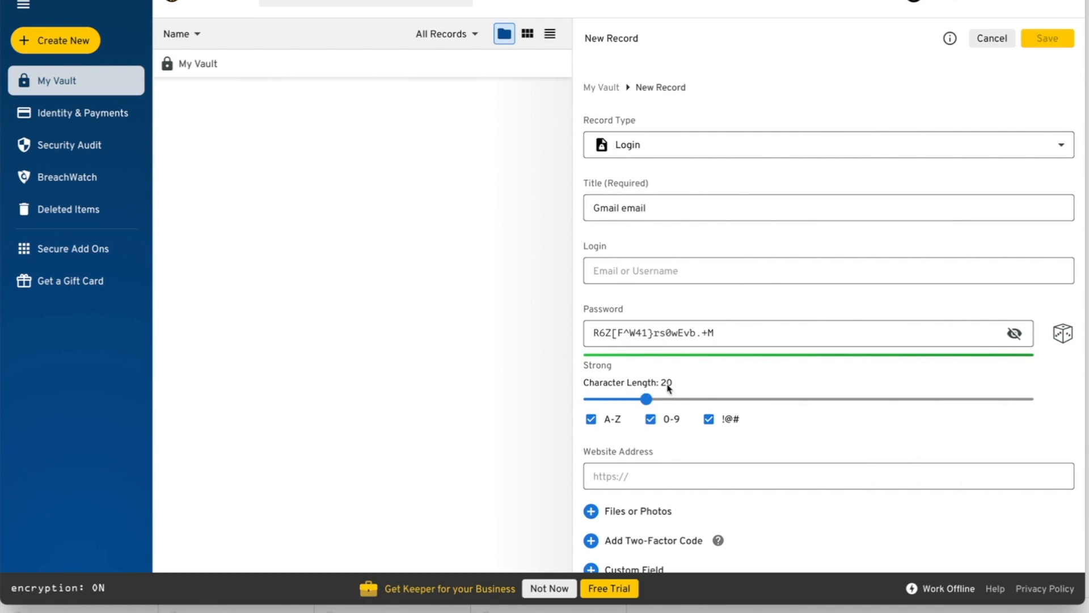
drag(646, 400, 791, 392)
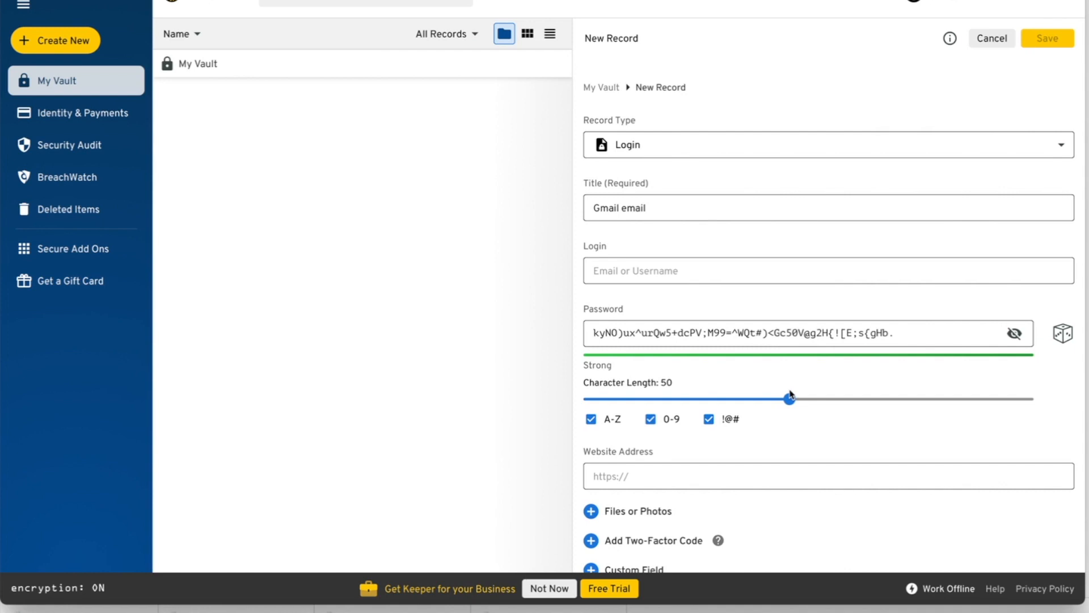
drag(790, 393, 1041, 405)
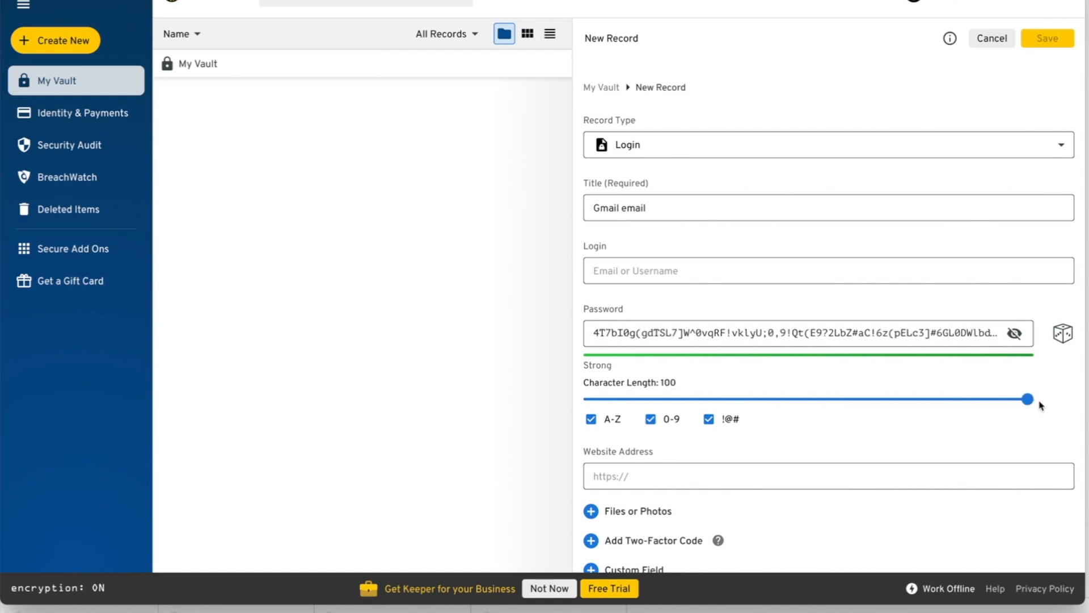
drag(1028, 401, 791, 405)
drag(786, 404, 684, 396)
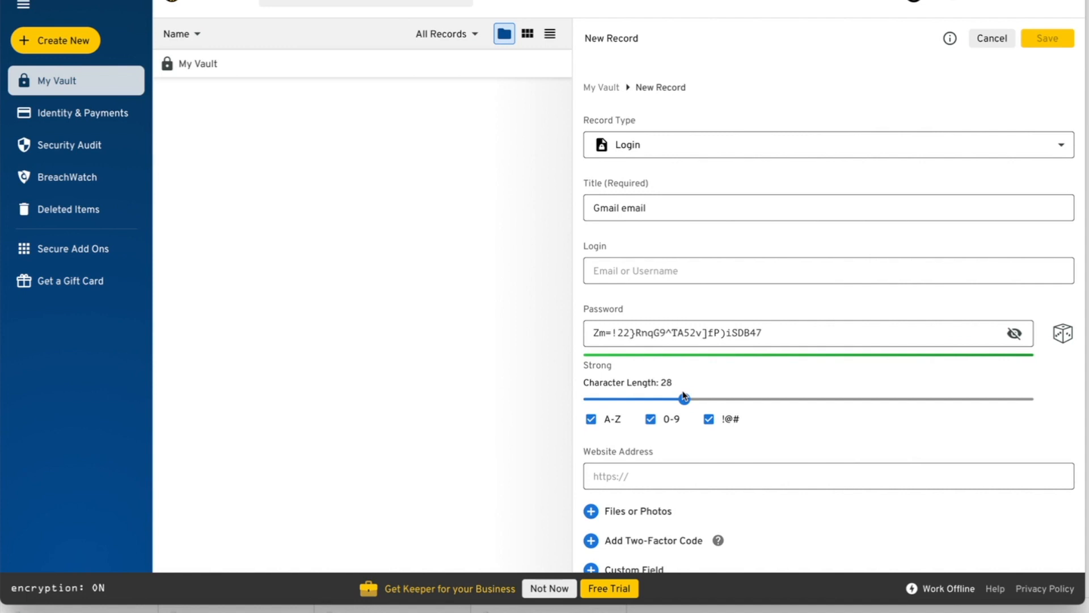
drag(684, 396, 624, 392)
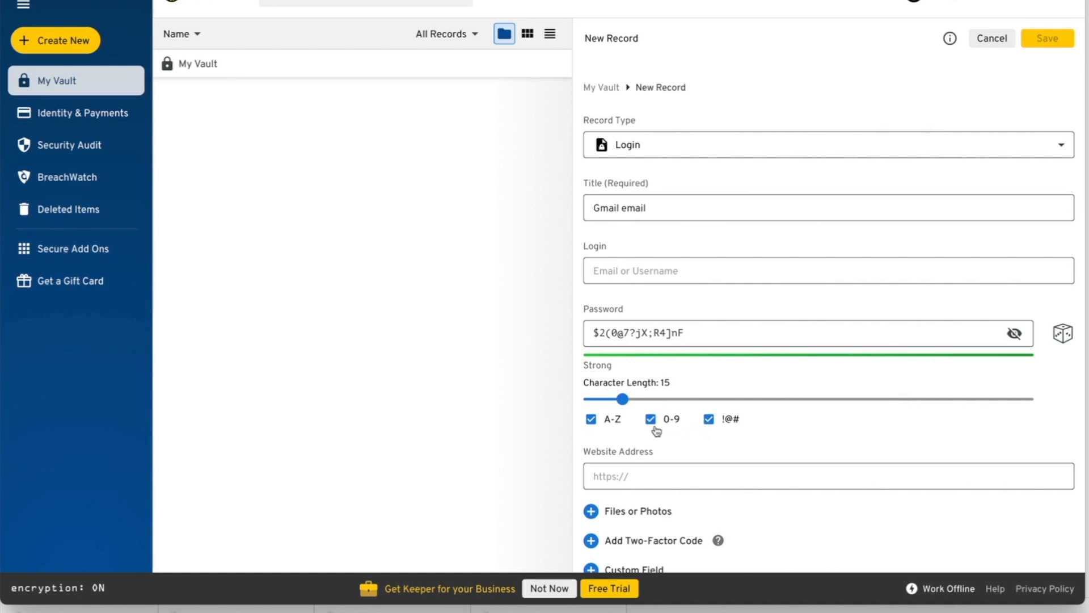
- Keep symbols, digits and capital letters enabled in the password generator
click(712, 424)
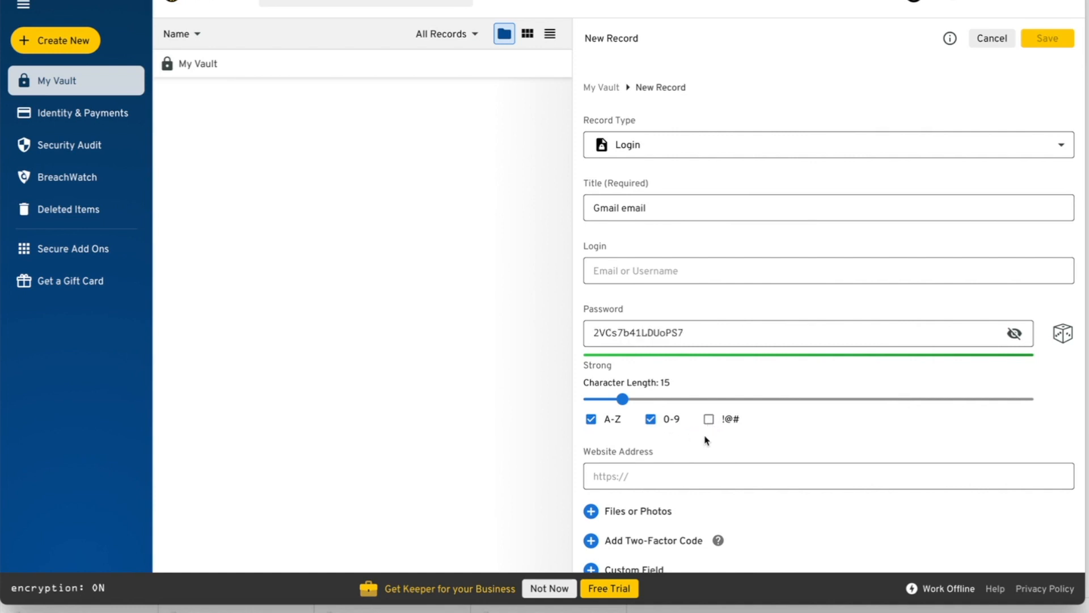
click(708, 421)
click(651, 419)
click(650, 419)
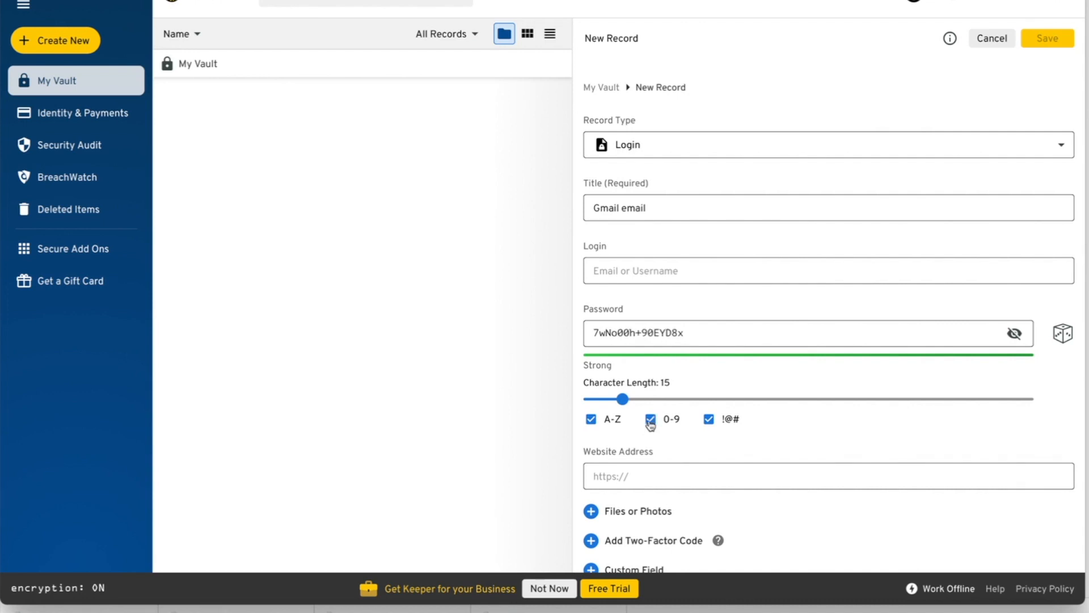
click(592, 424)
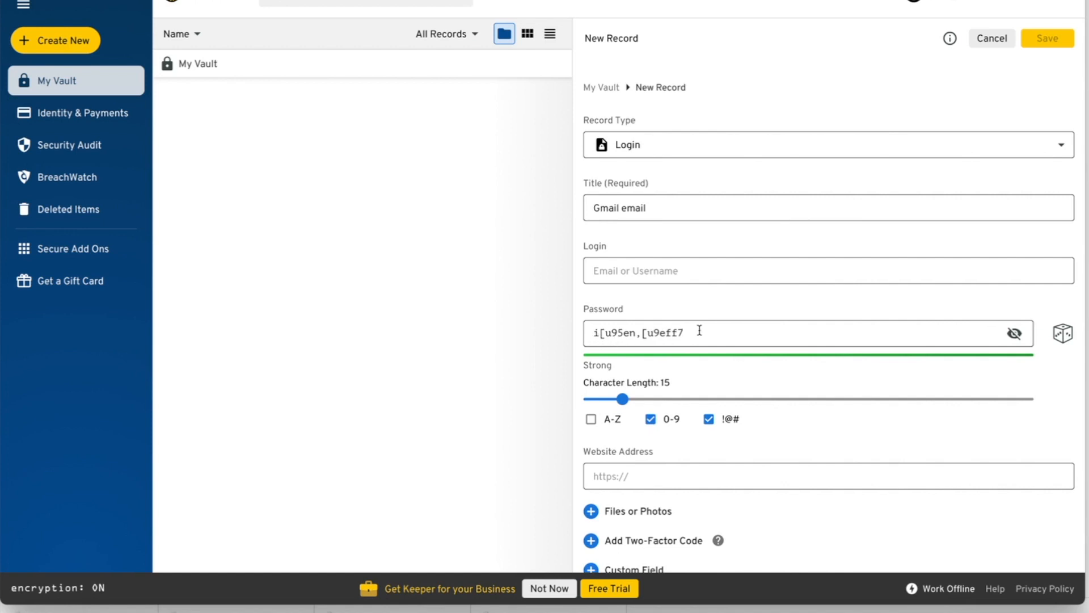
click(591, 421)
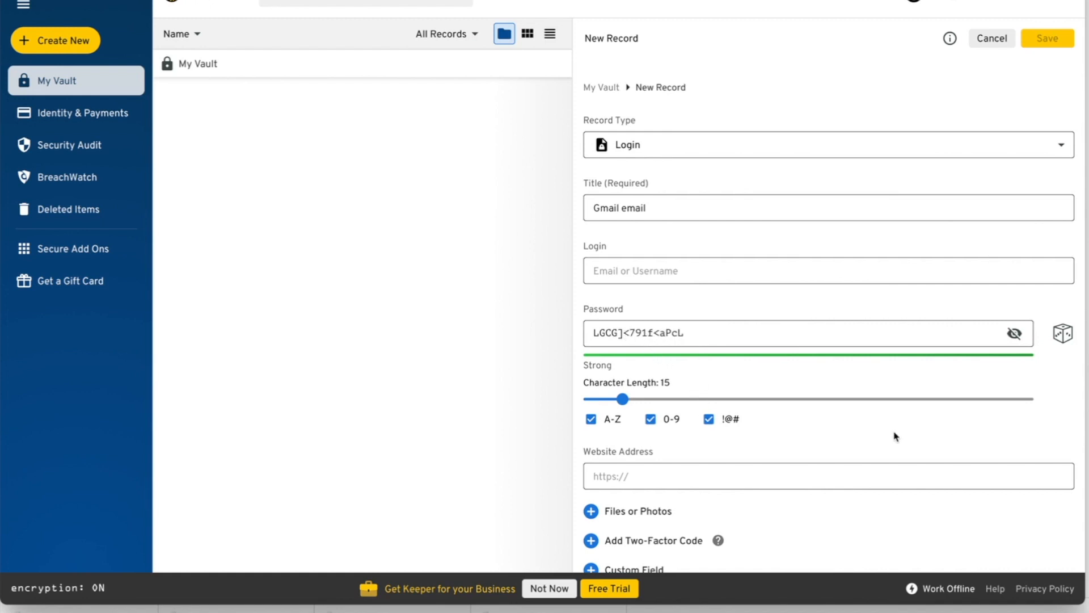
- Regenerate the 15-character password several times until settling on a final one
click(1063, 334)
click(1063, 335)
click(1063, 335)
click(1065, 341)
click(1064, 342)
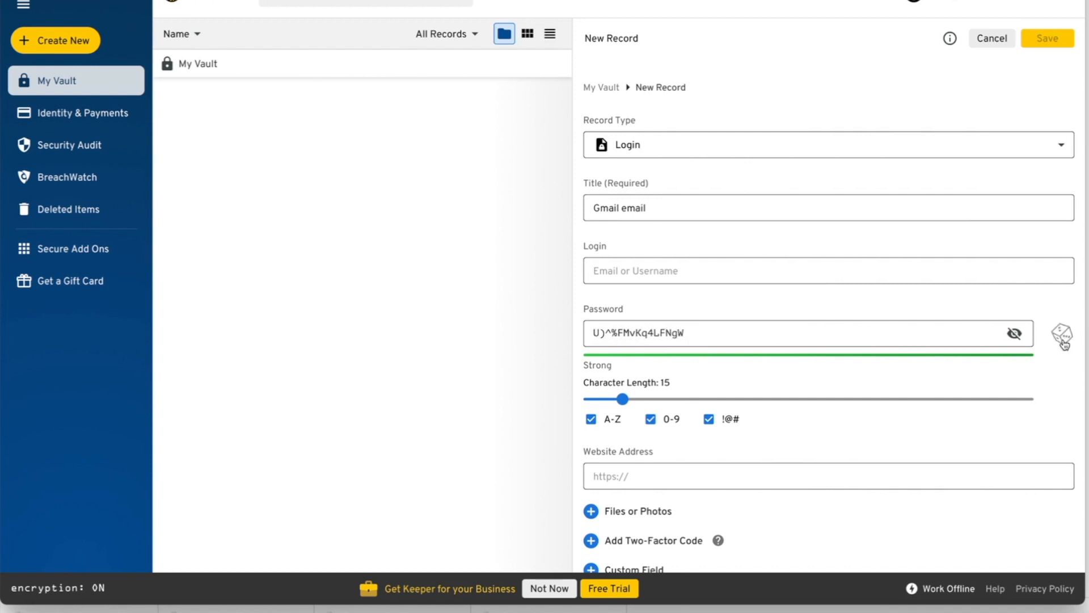
click(1064, 333)
click(1064, 335)
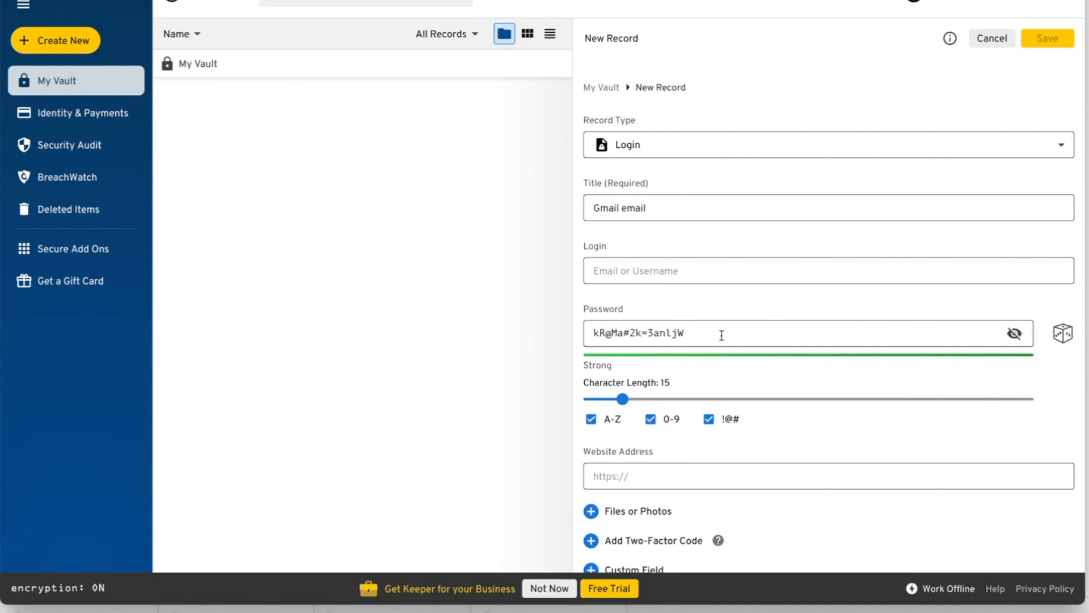
- Copy the generated password and return to the Google sign-up form
drag(720, 333, 585, 331)
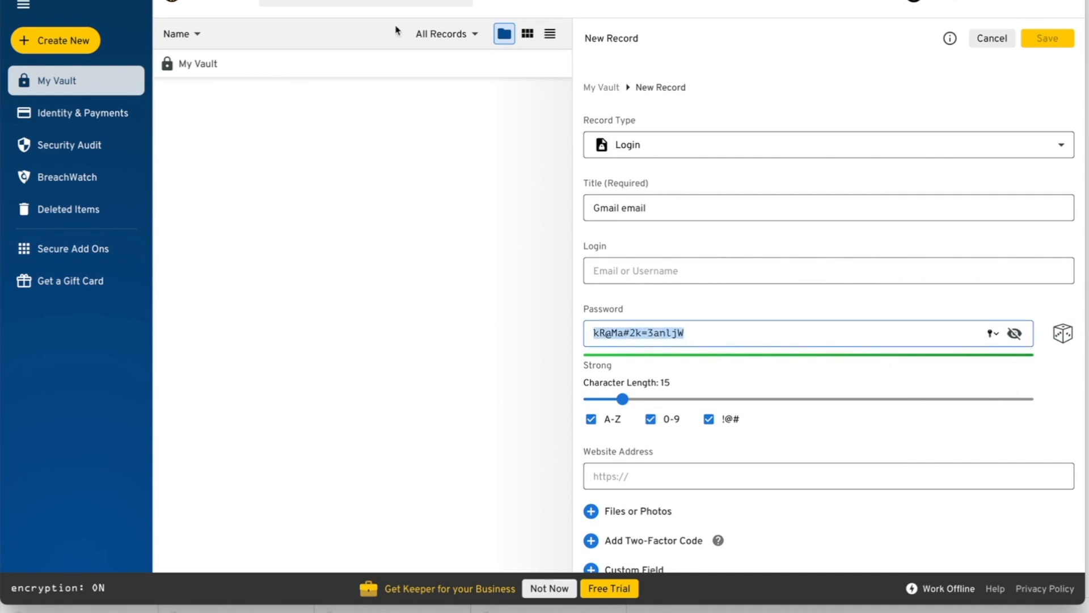
click(110, 0)
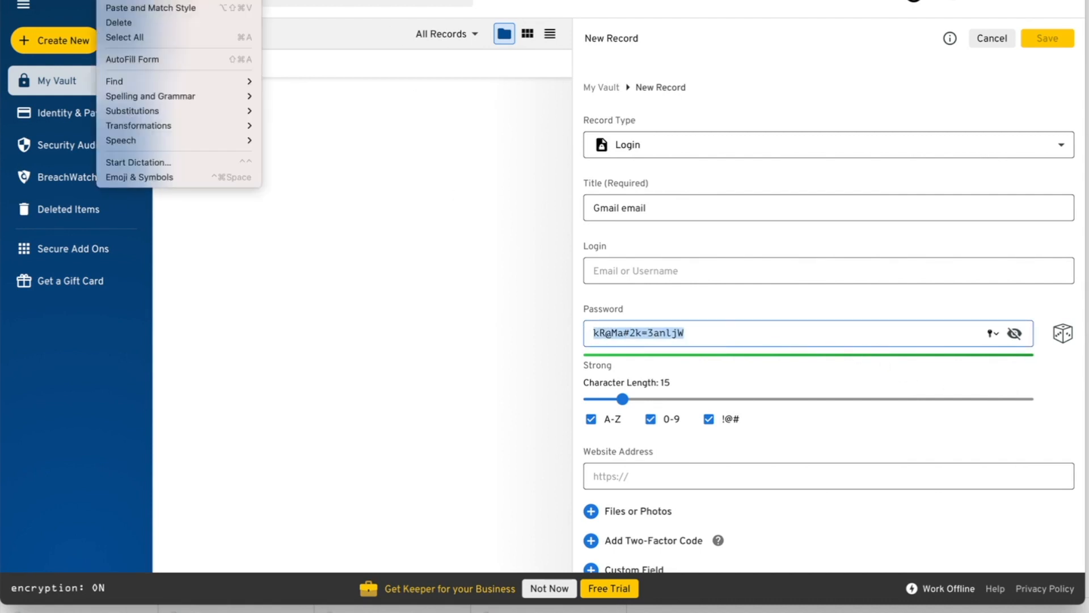
click(116, 0)
key(alt+Tab)
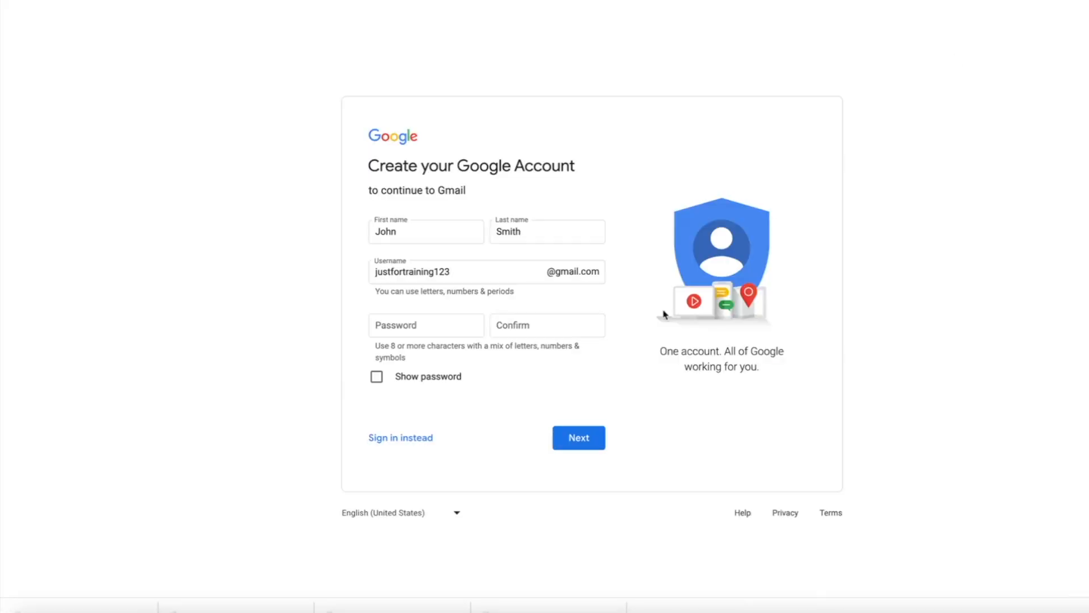
- Paste the generated password into Password and Confirm, and show both in plain text
click(464, 321)
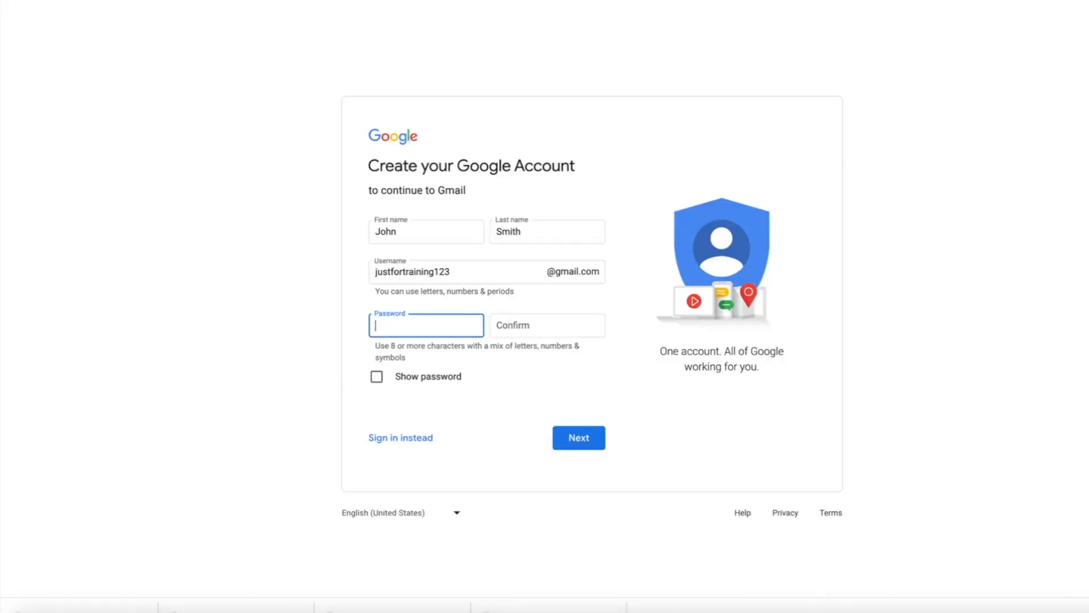
click(113, 0)
click(116, 0)
click(554, 333)
click(113, 0)
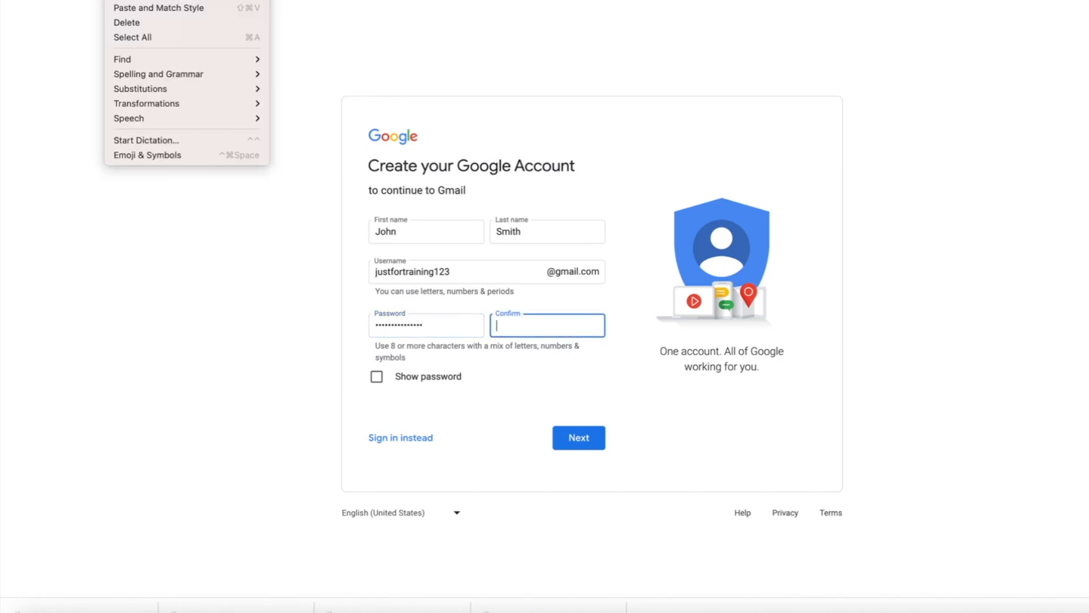
click(116, 0)
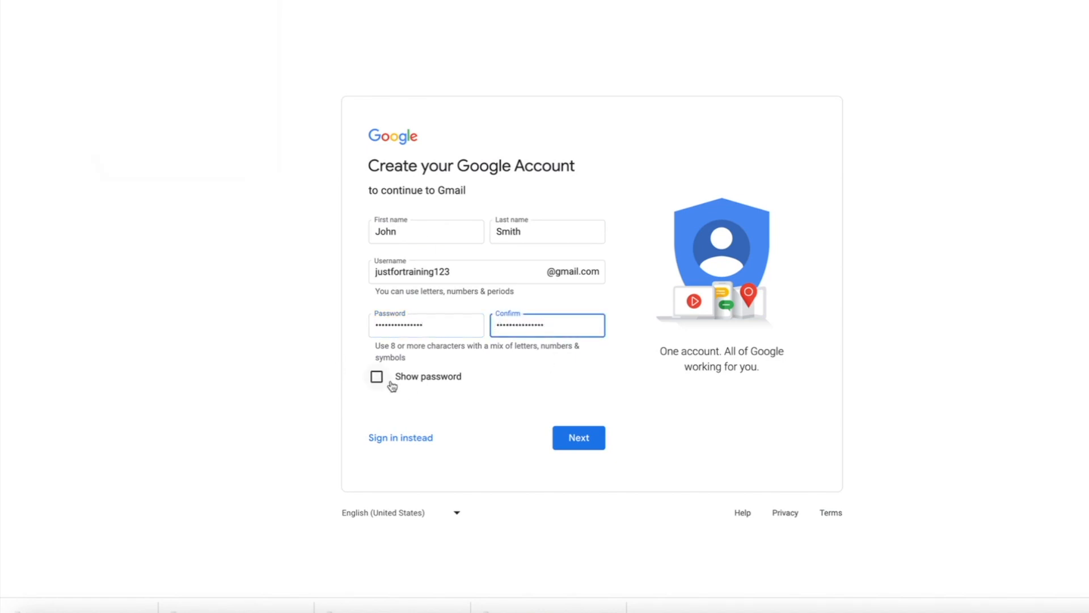
click(377, 377)
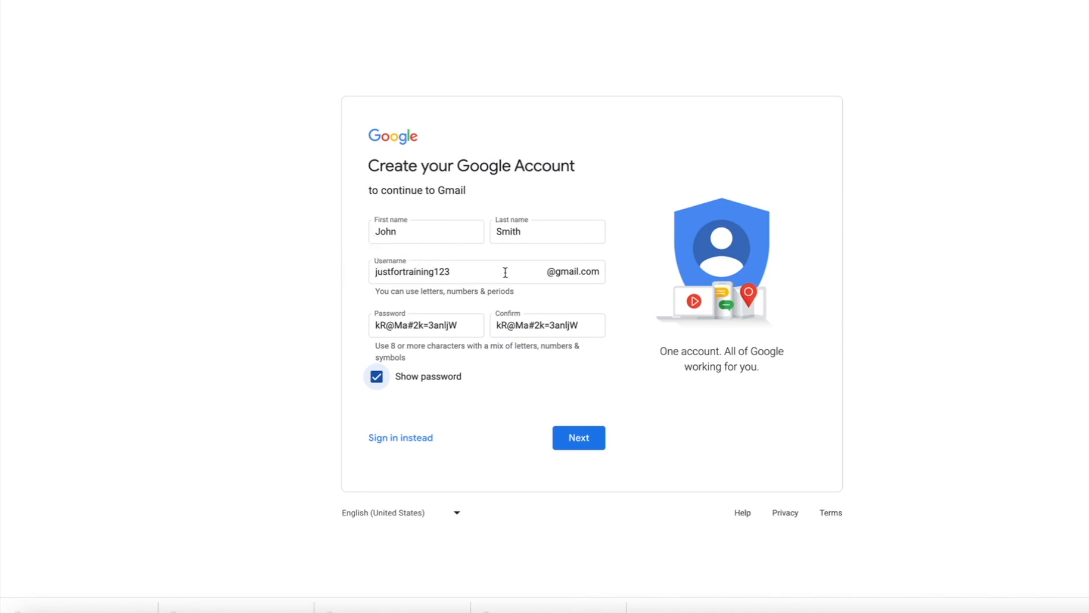
- Copy the new Gmail username and return to the Keeper record
drag(481, 270, 350, 266)
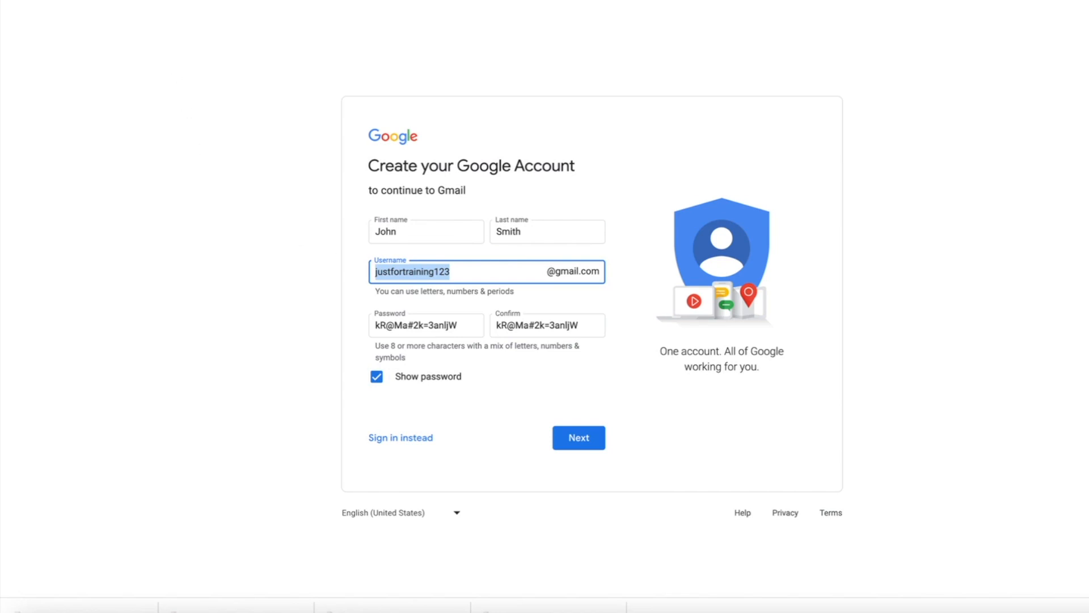
click(118, 0)
click(125, 0)
key(super+Tab)
click(617, 274)
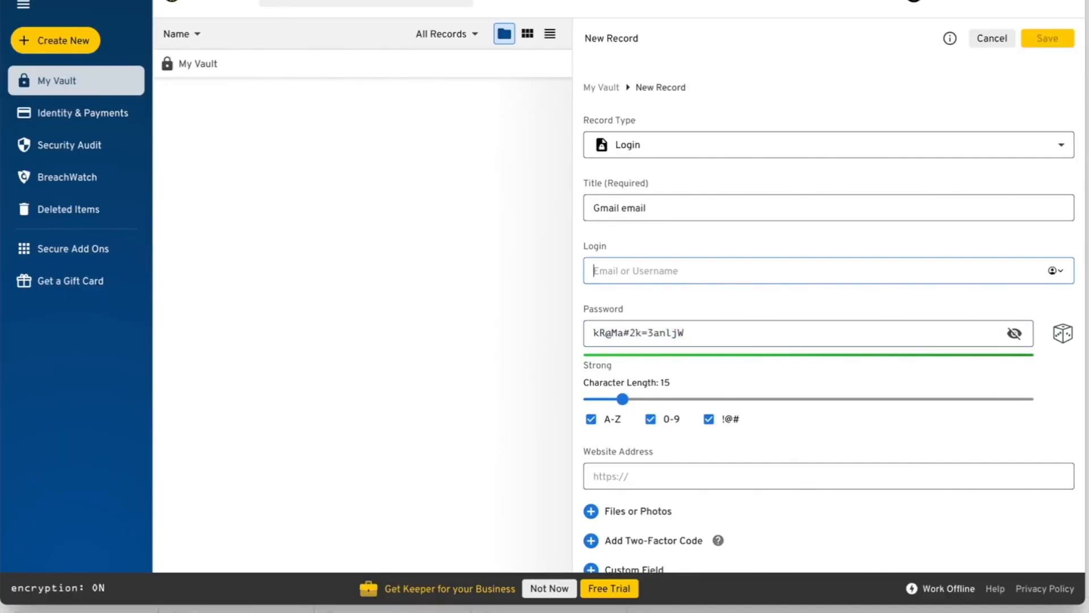
click(115, 0)
click(133, 0)
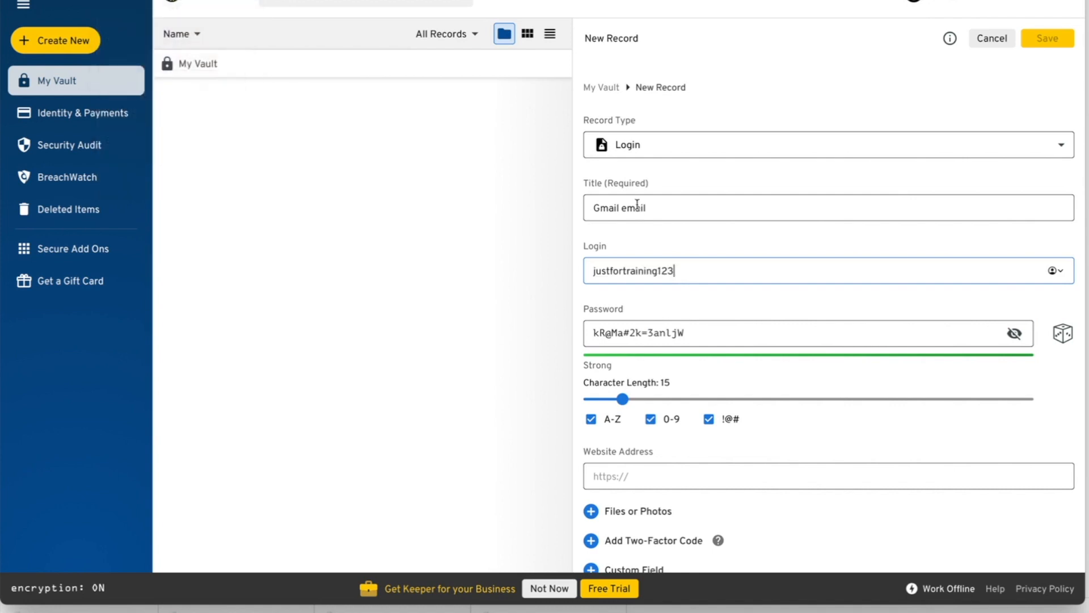
text(@gmail.com)
click(1050, 38)
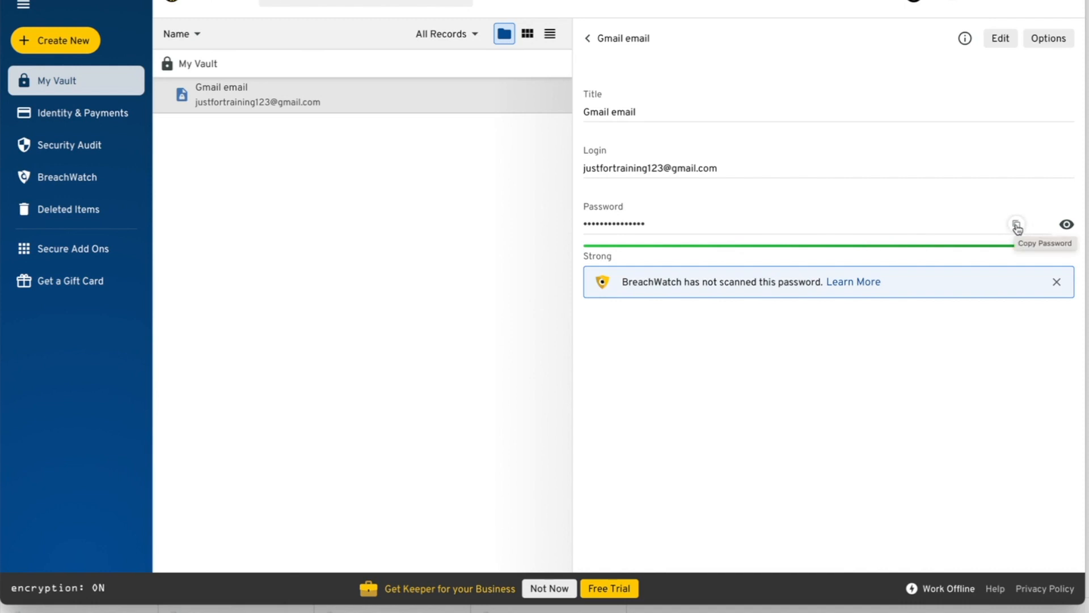
- Copy the record's password, then open Google's Security page and its 2-Step Verification settings
click(1017, 226)
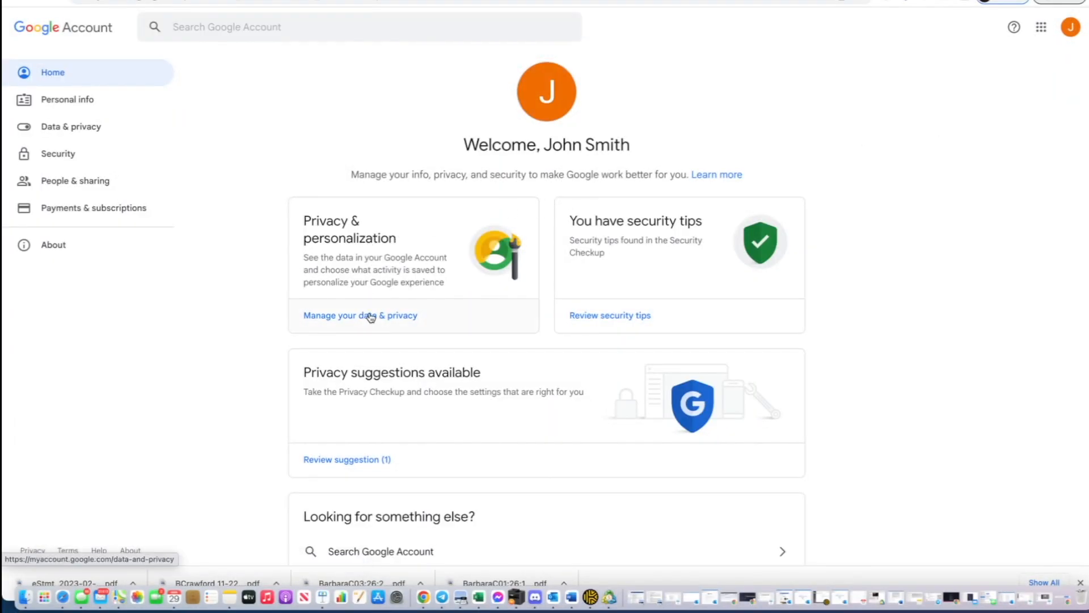
click(70, 152)
scroll(222, 314, down, 2)
scroll(222, 314, down, 2)
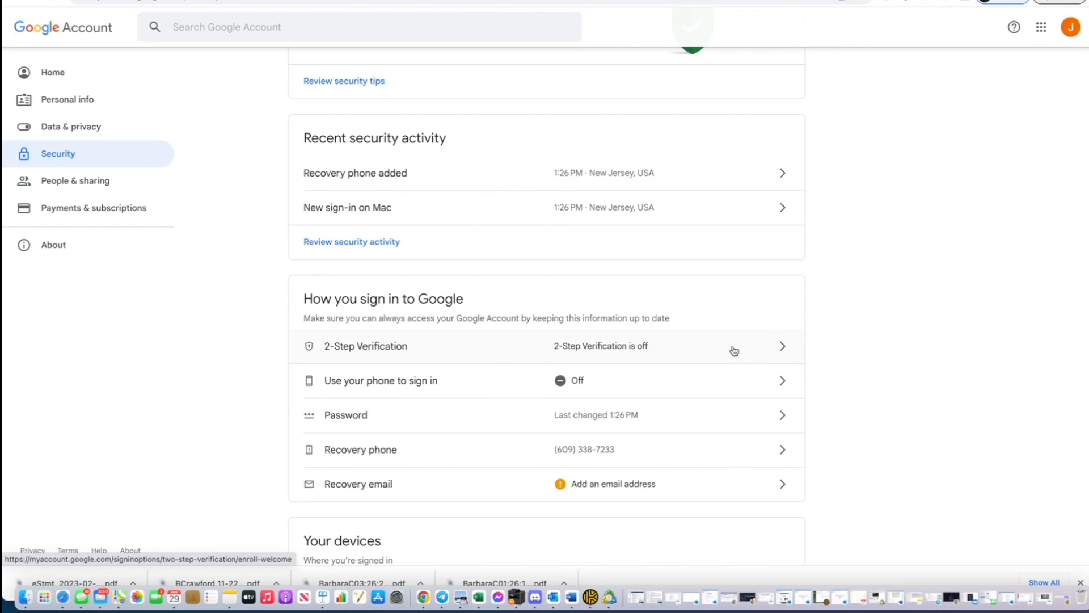
click(777, 346)
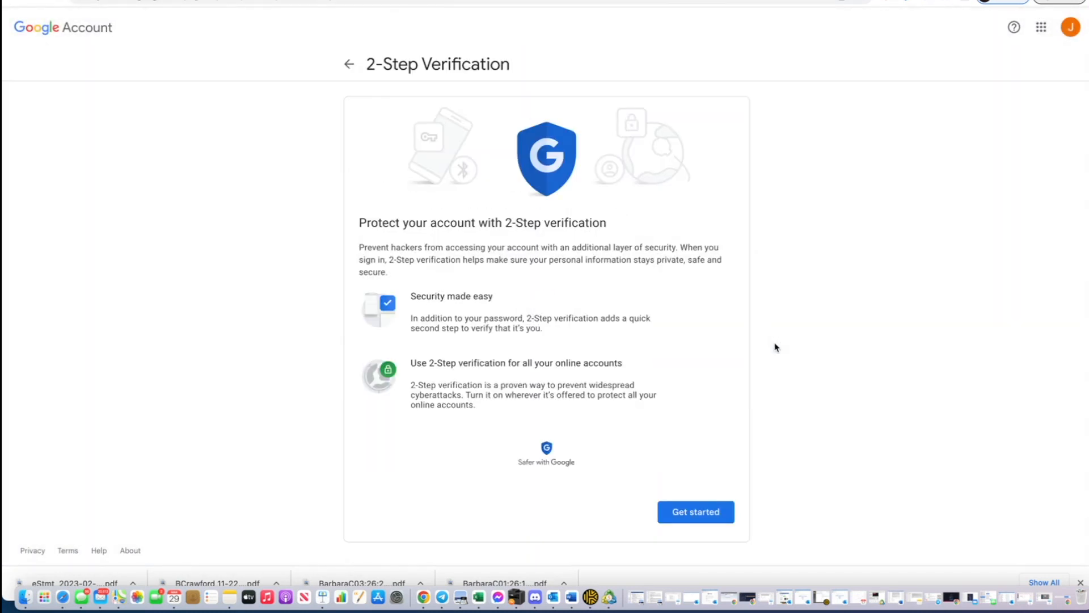
- Start 2-Step Verification setup with an authenticator app and screenshot the displayed QR code
click(675, 511)
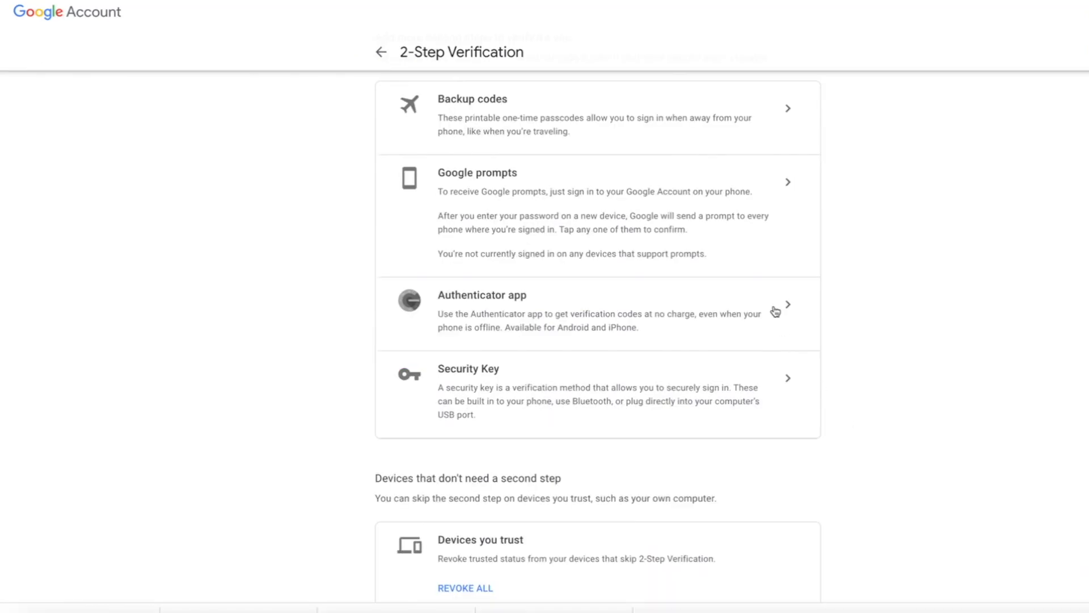
click(774, 312)
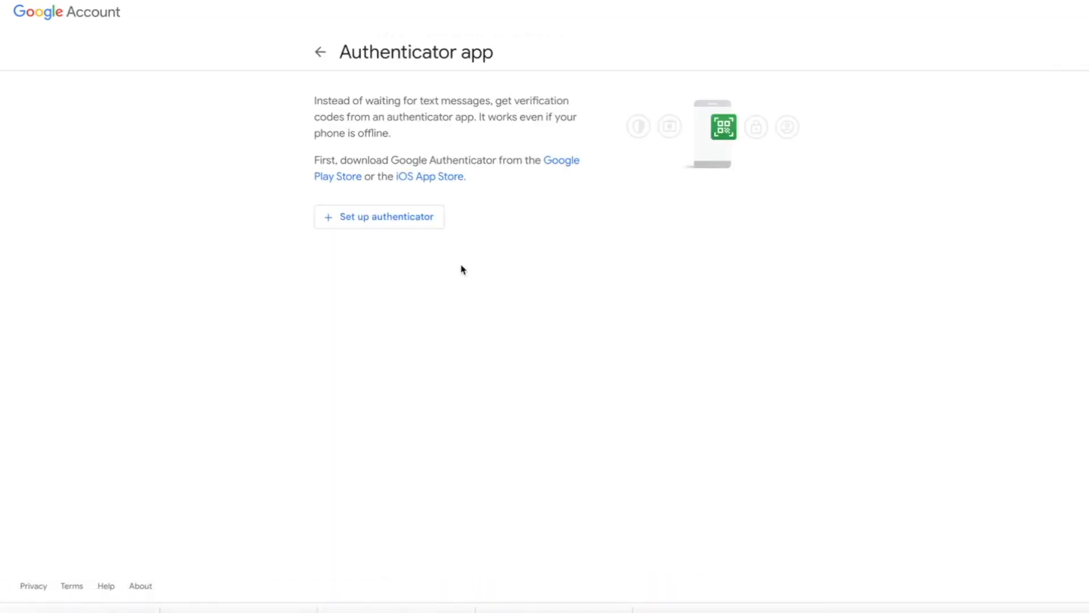
click(399, 225)
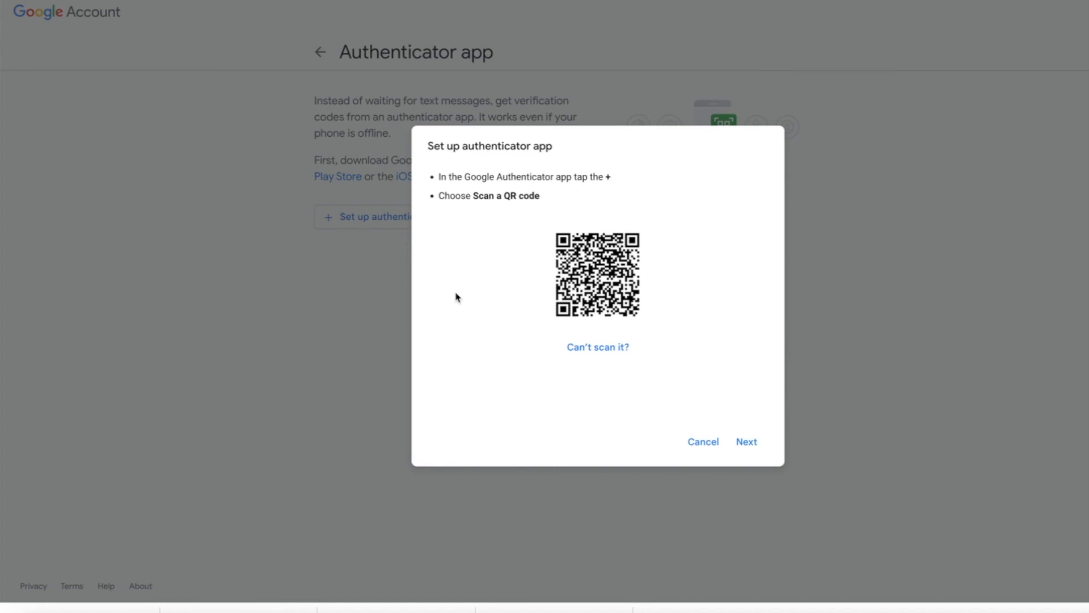
key(shift+super+4)
drag(546, 225, 649, 328)
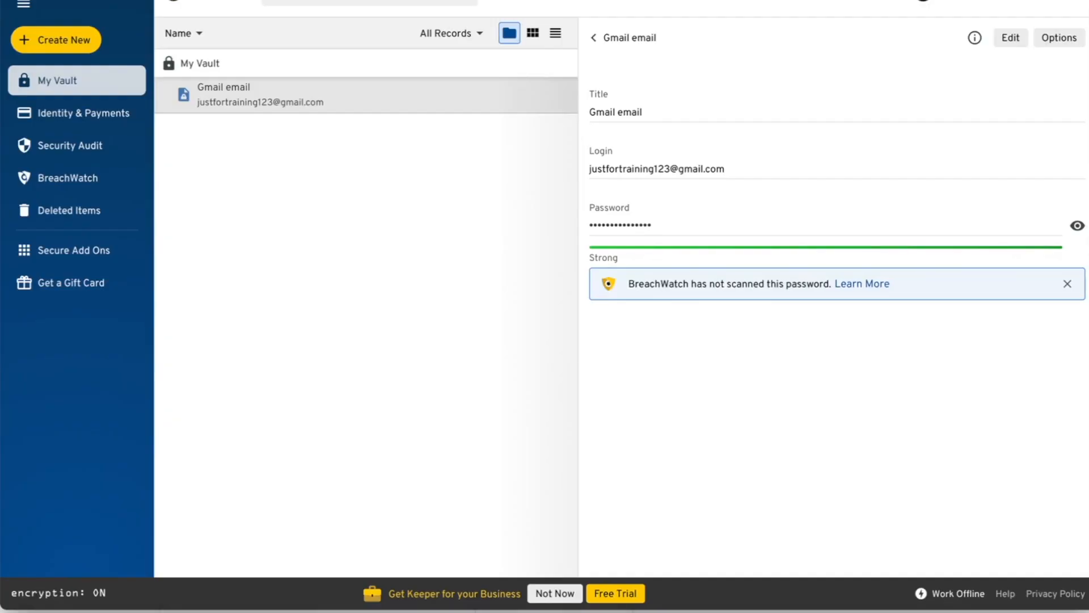
- Edit the Gmail email record and add a Two-Factor Code from the Desktop QR screenshot
click(1011, 40)
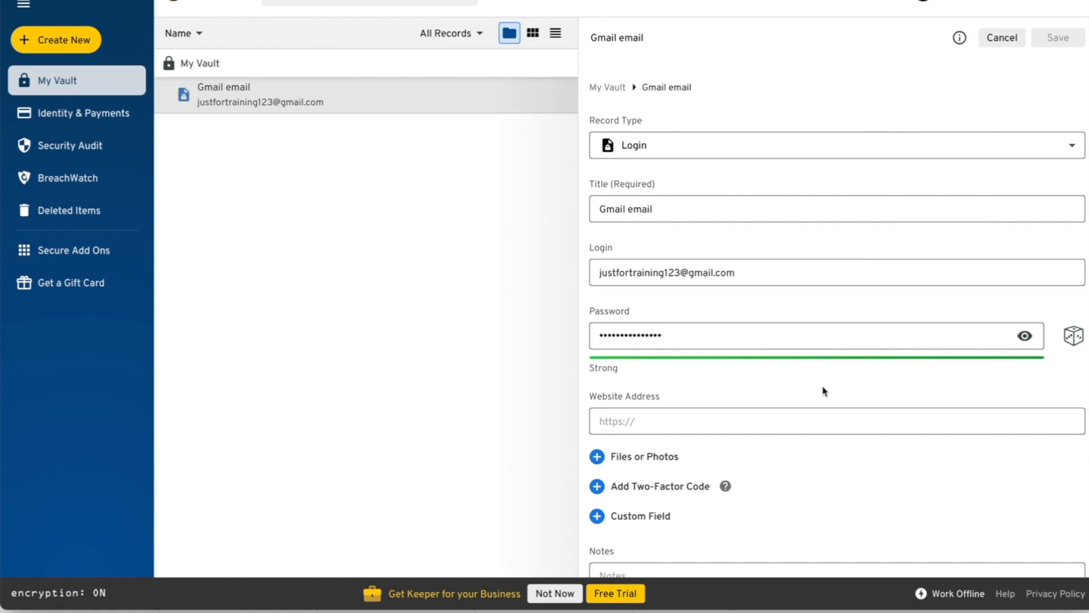
scroll(824, 390, down, 1)
click(633, 463)
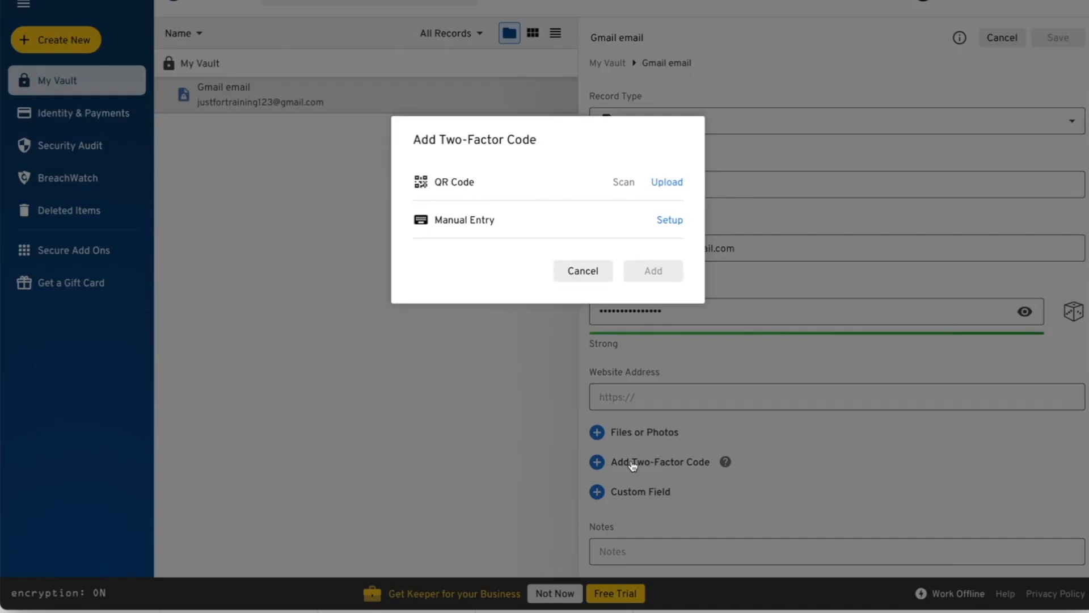
click(666, 183)
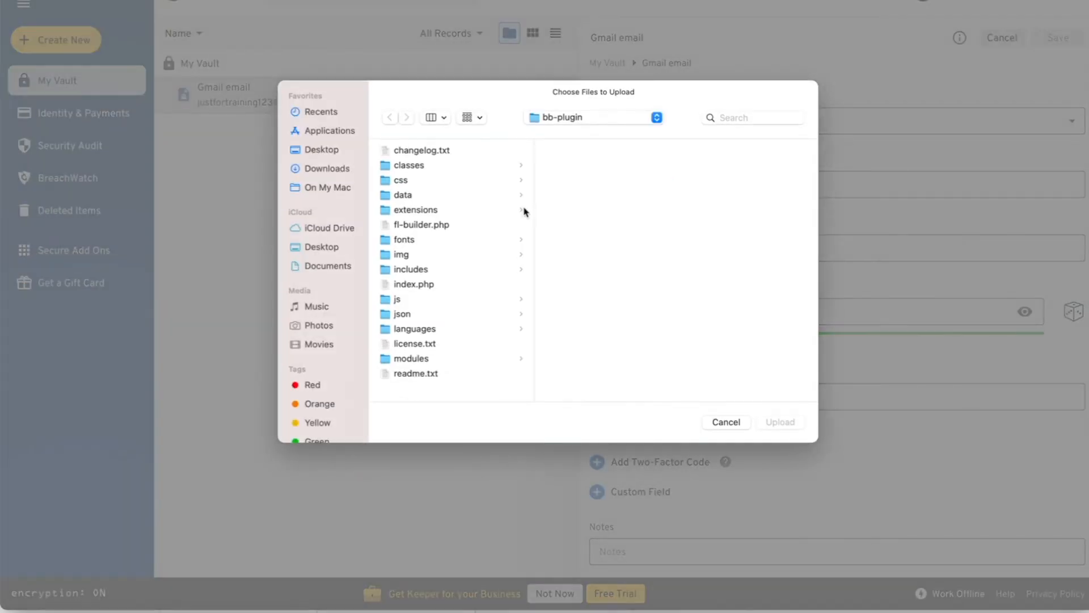
click(322, 150)
scroll(452, 211, down, 15)
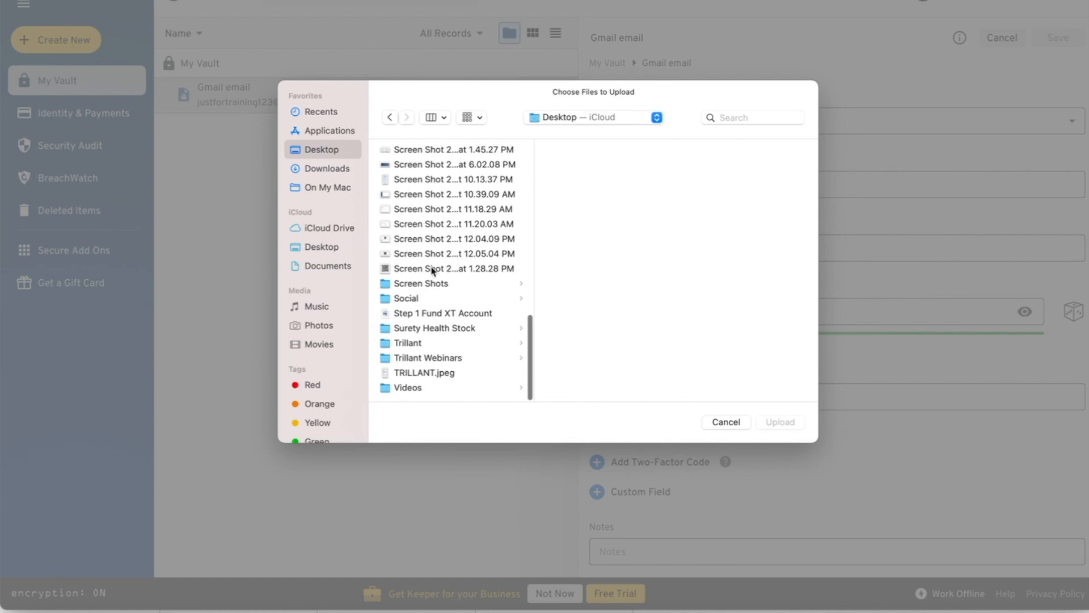
click(432, 269)
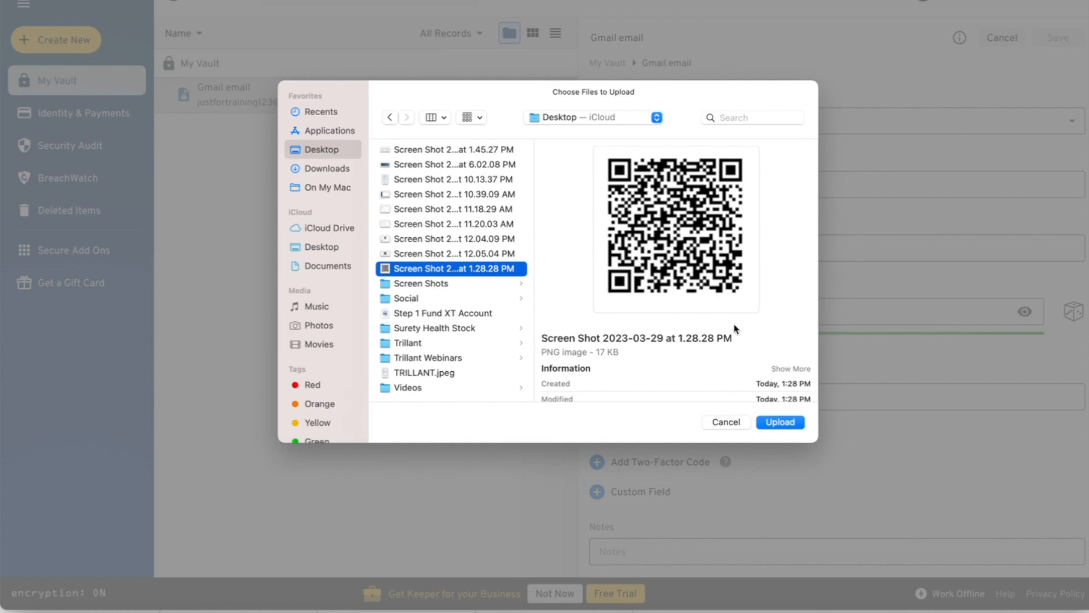
click(780, 422)
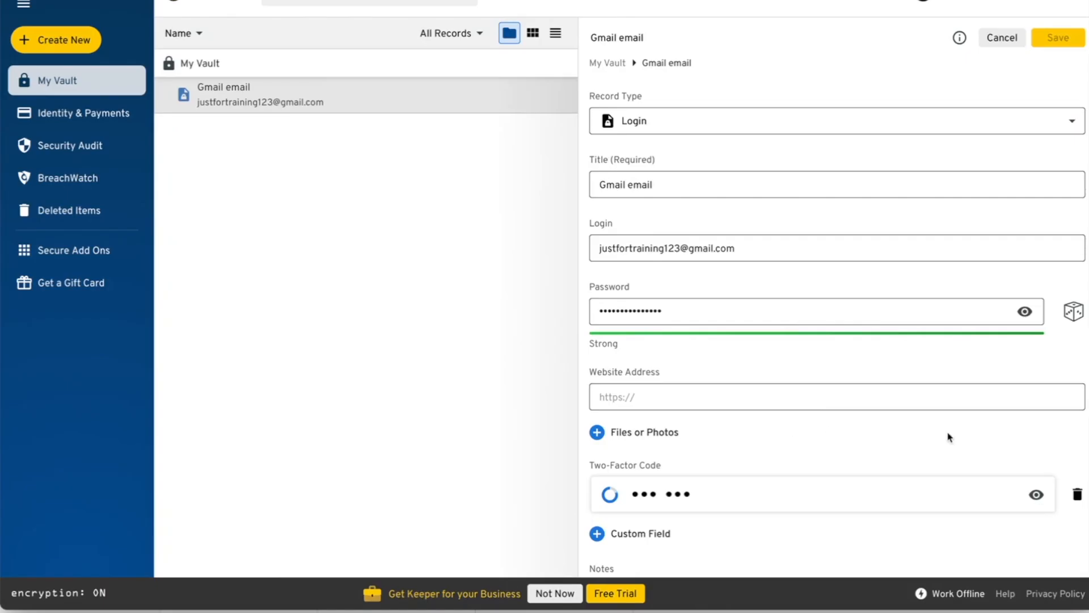
- Reveal the live two-factor code and enter gmail.com as the Website Address
scroll(990, 433, down, 1)
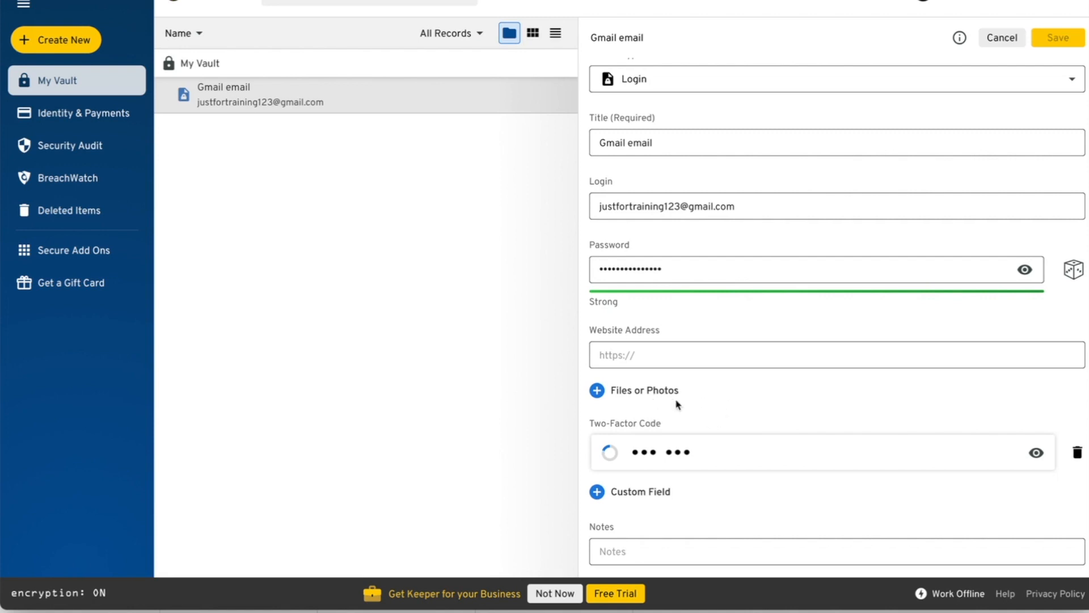
click(1036, 453)
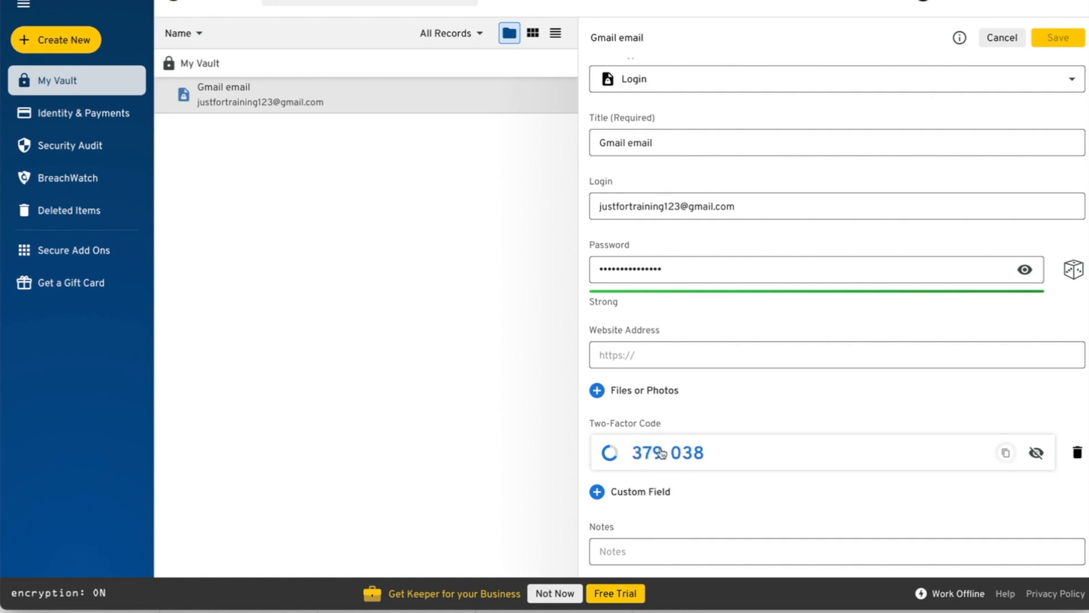
click(648, 359)
text(gmail.com)
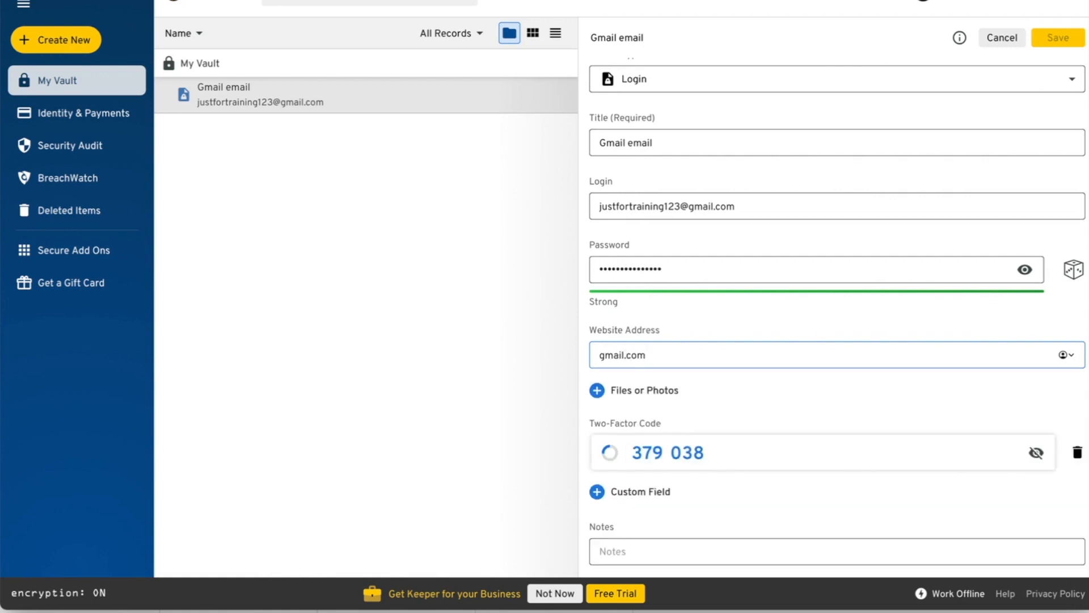
click(718, 401)
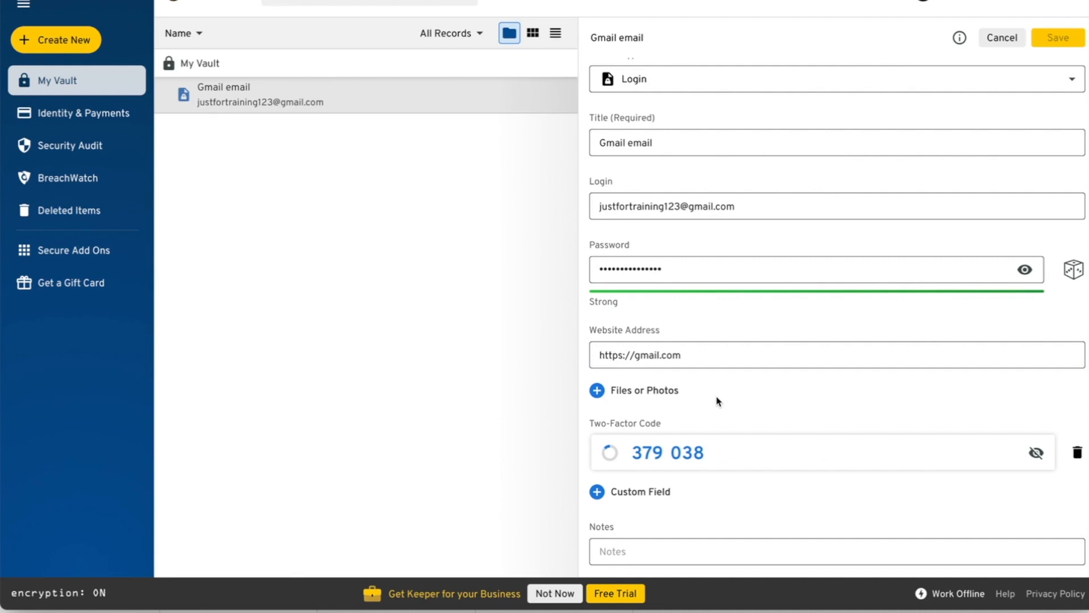
- Save the Gmail email record, then reveal and copy its refreshed two-factor code
click(1055, 37)
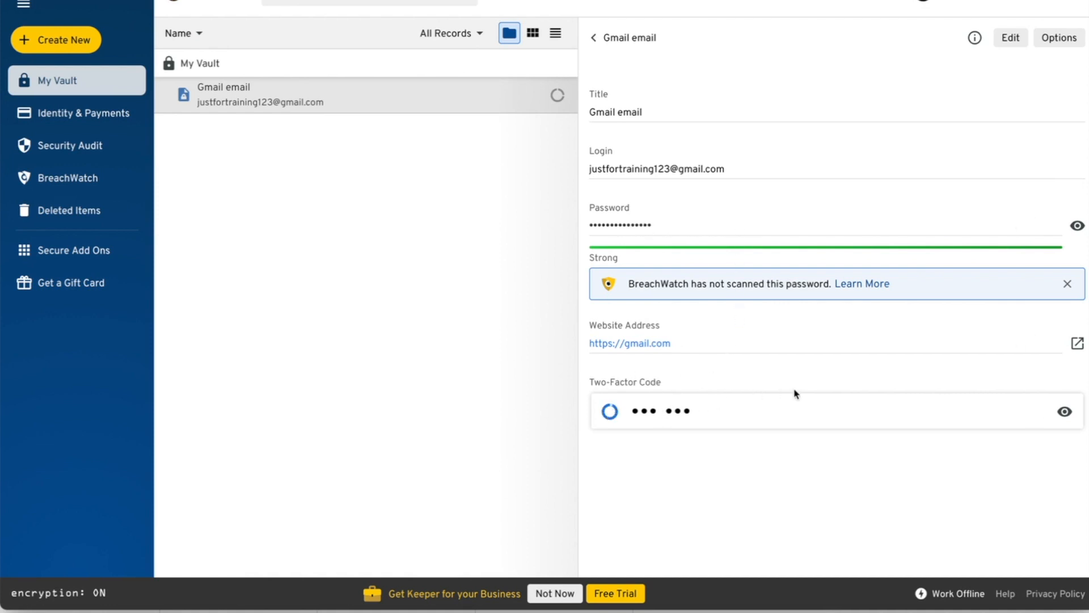
click(1063, 413)
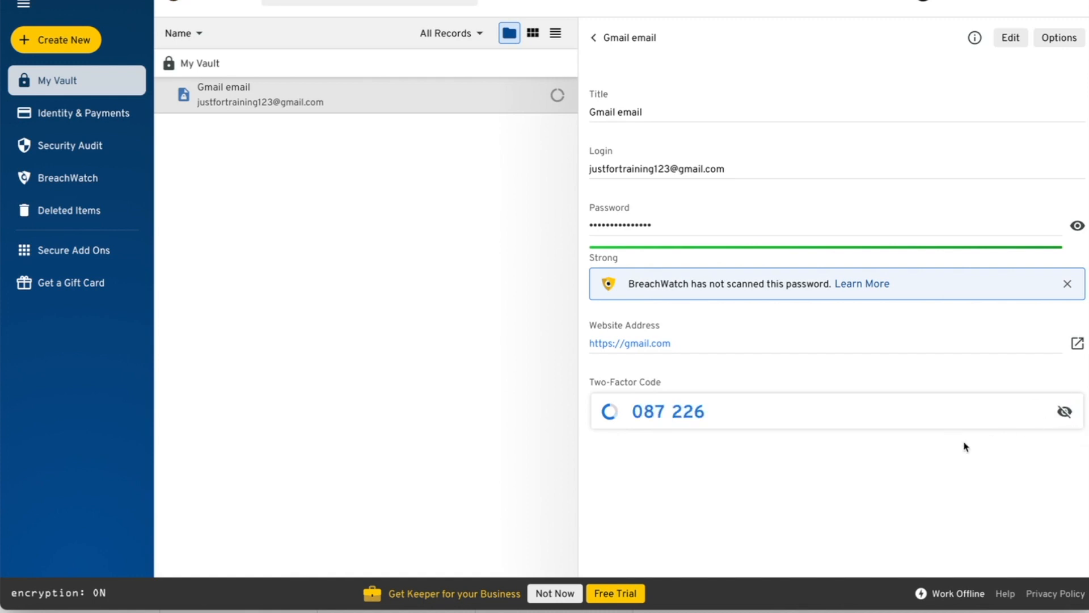
click(1036, 413)
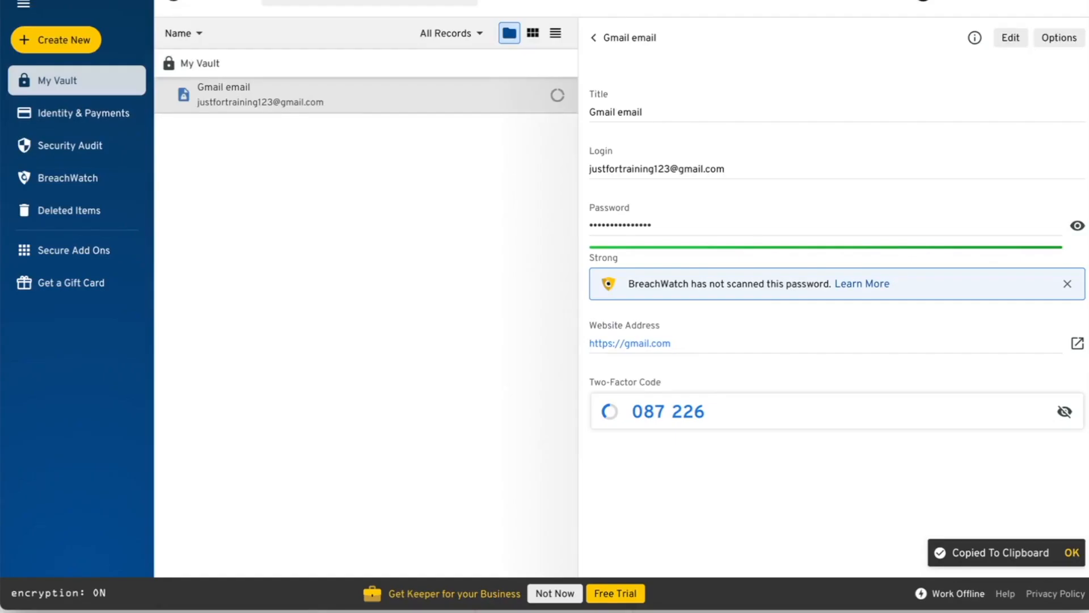
click(965, 411)
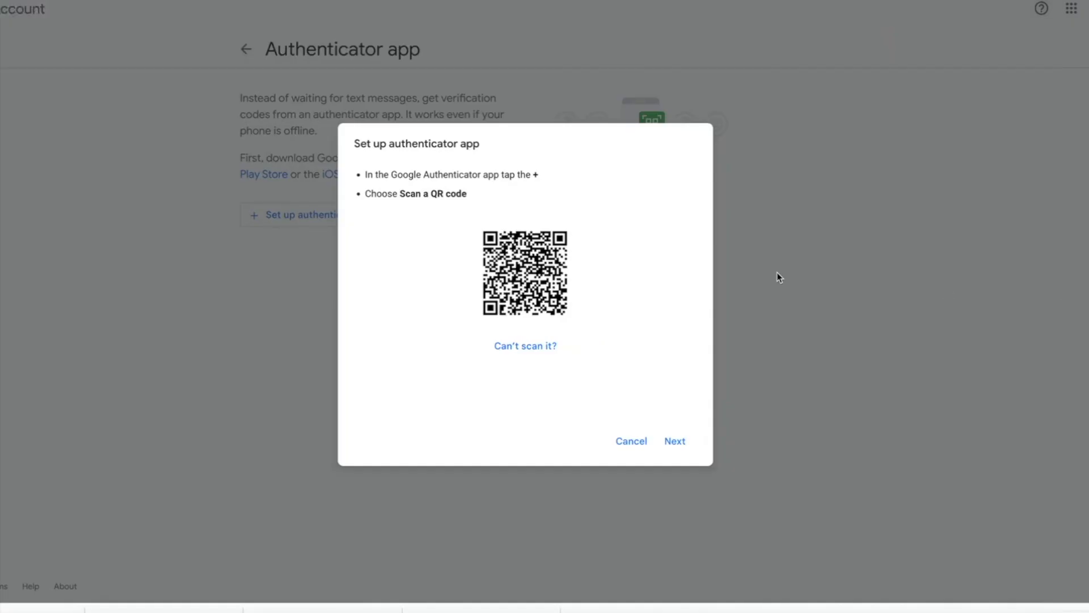
- Paste Keeper's two-factor code into Google's authenticator setup, verify it, and return to Keeper
click(671, 442)
click(493, 211)
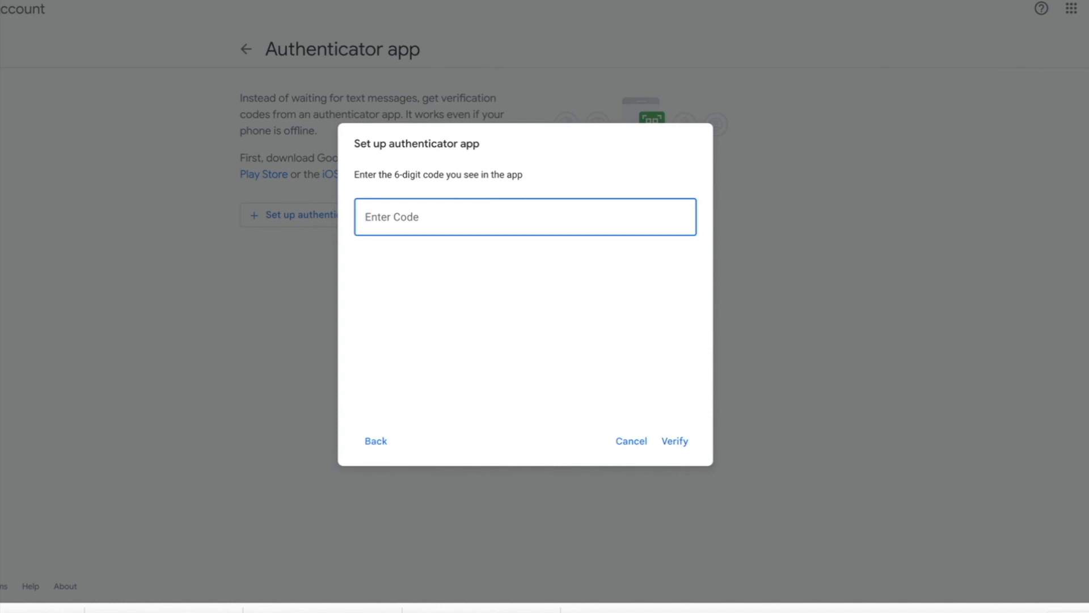
click(47, 0)
key(super+v)
click(675, 440)
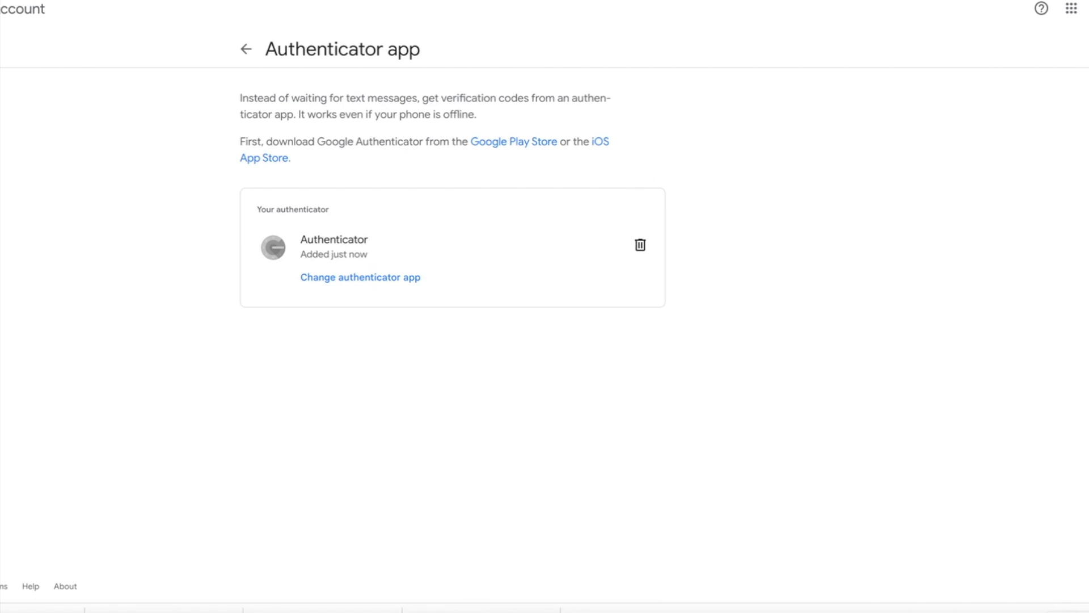
key(super+Tab)
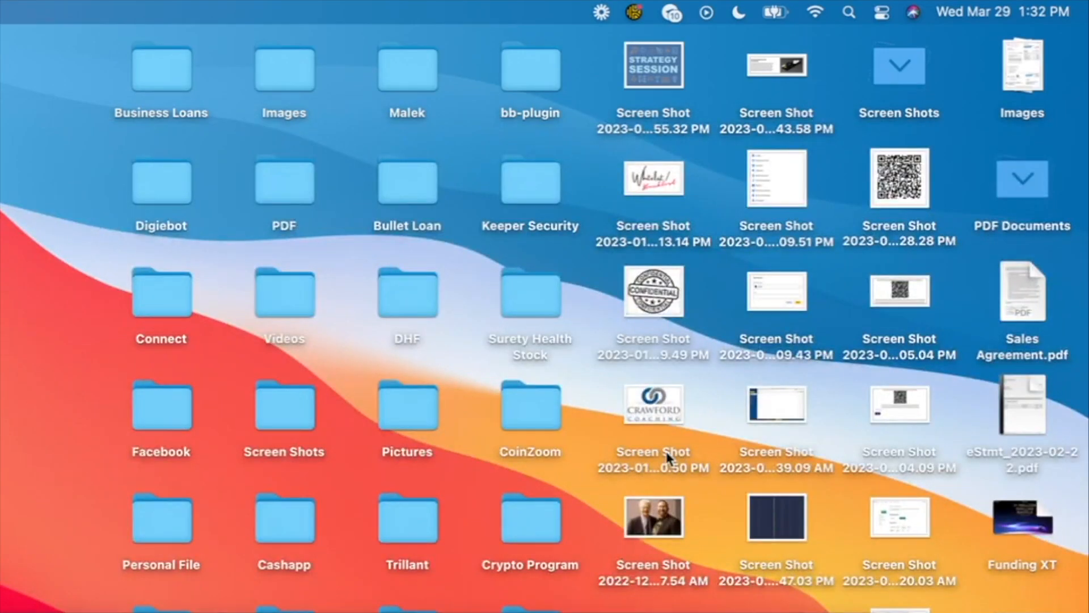
- Select the QR code screenshot on the desktop and rename it GMAIL
click(902, 227)
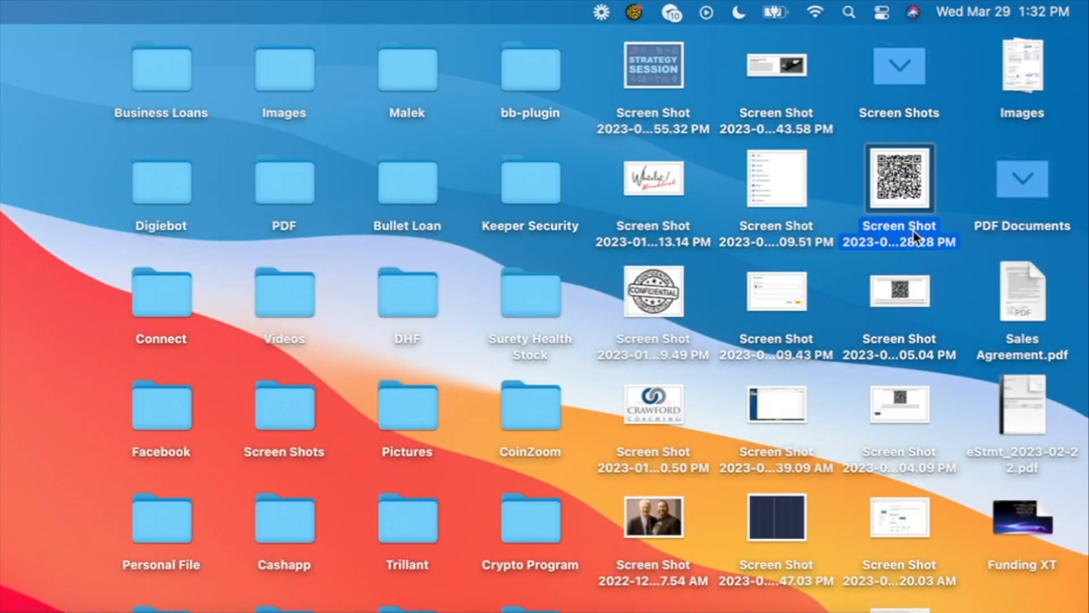
click(915, 234)
text(GMAIL)
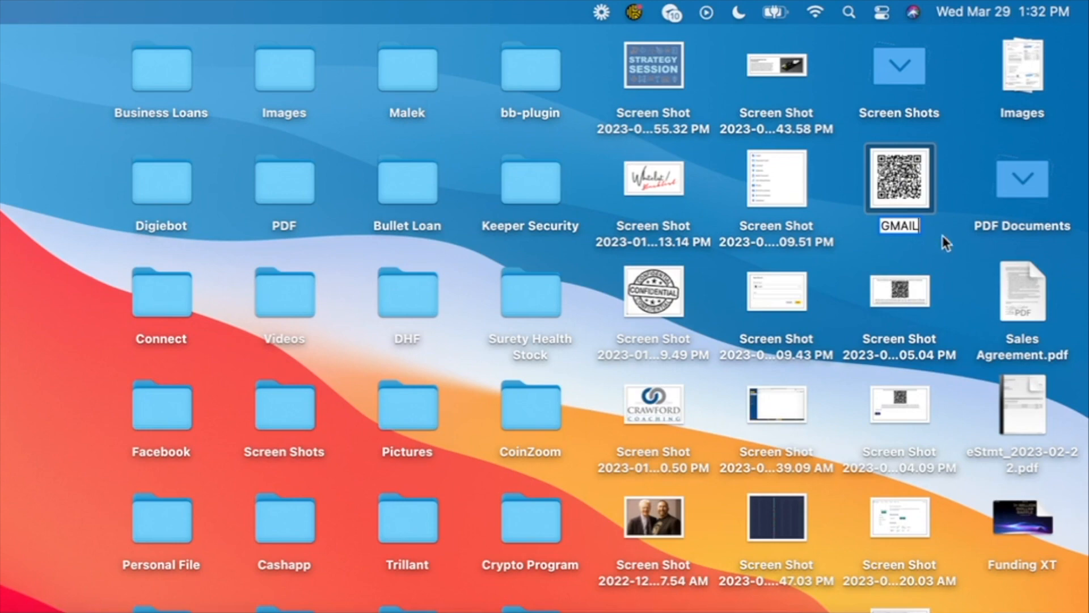
key(Return)
key(super+z)
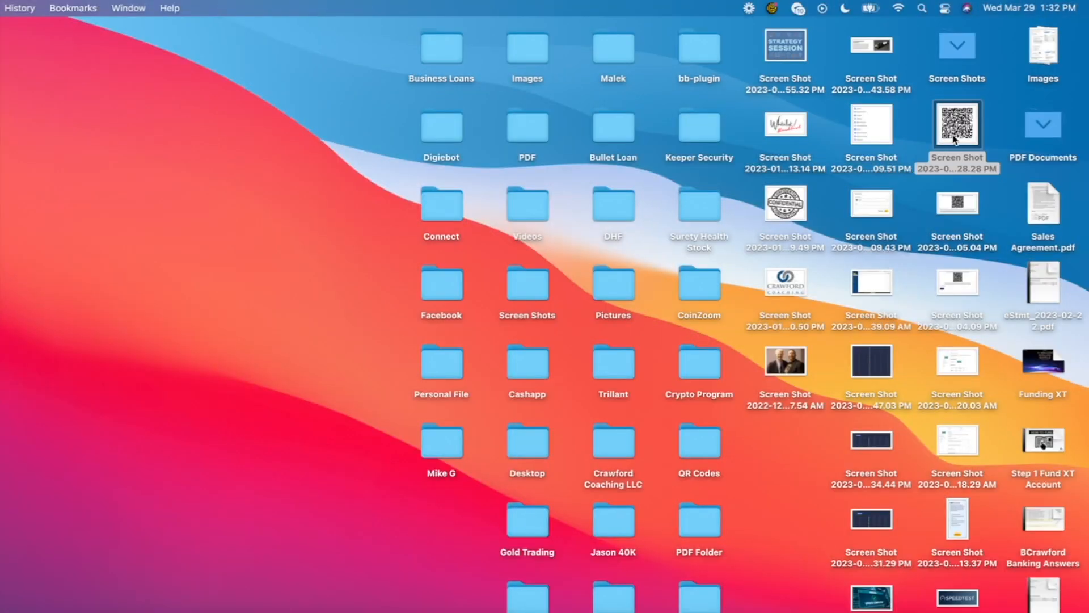
- Drag the GMAIL QR image from the desktop toward Keeper's Gmail email record
drag(957, 136, 706, 449)
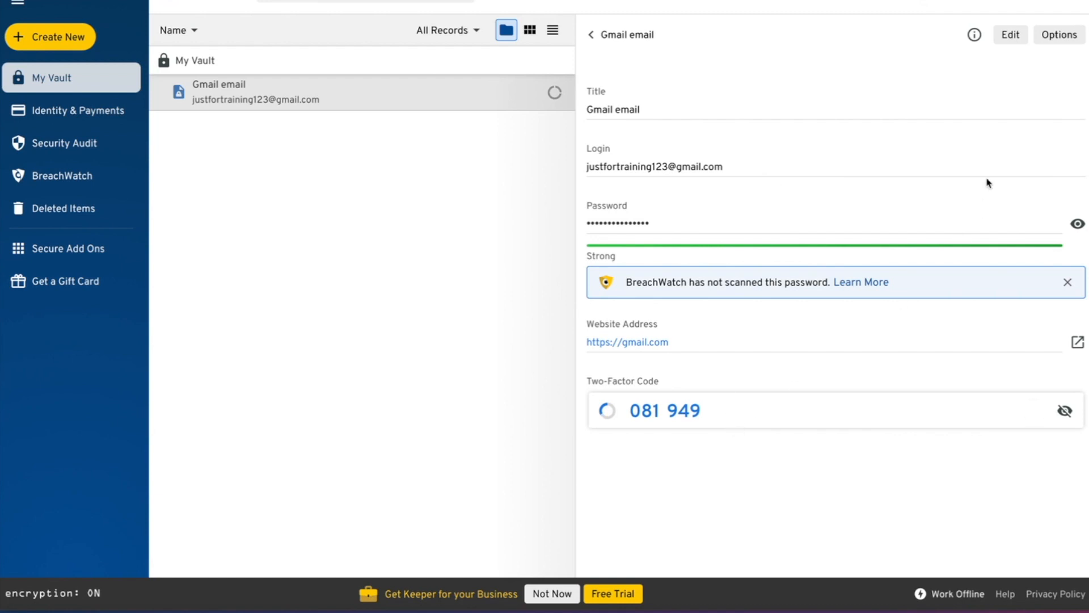
- Edit the Gmail email record and add a Multi-line Text custom field
click(1012, 35)
scroll(844, 282, down, 1)
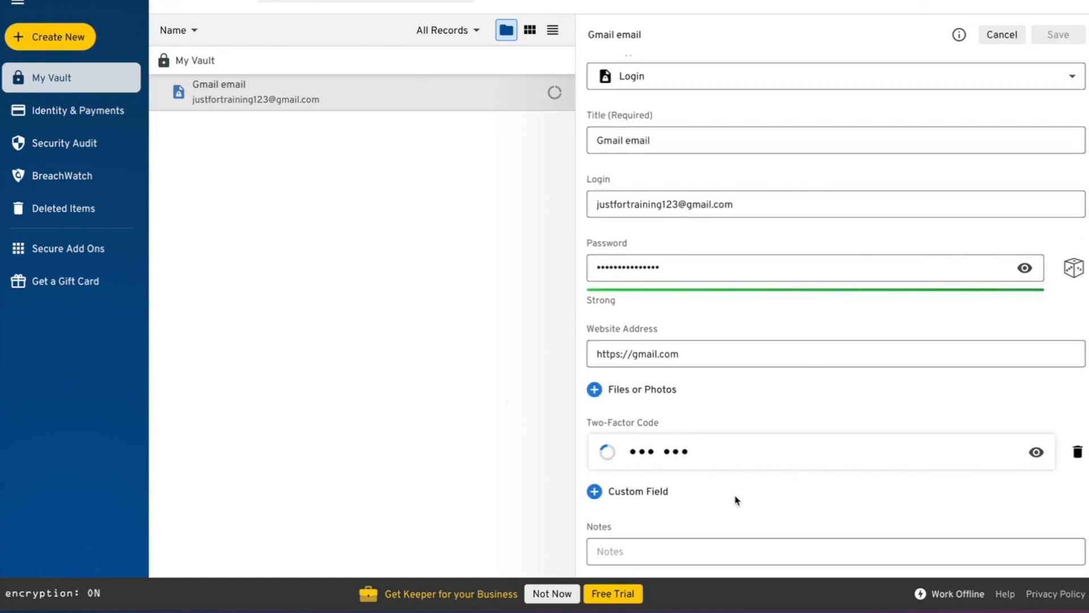
click(638, 493)
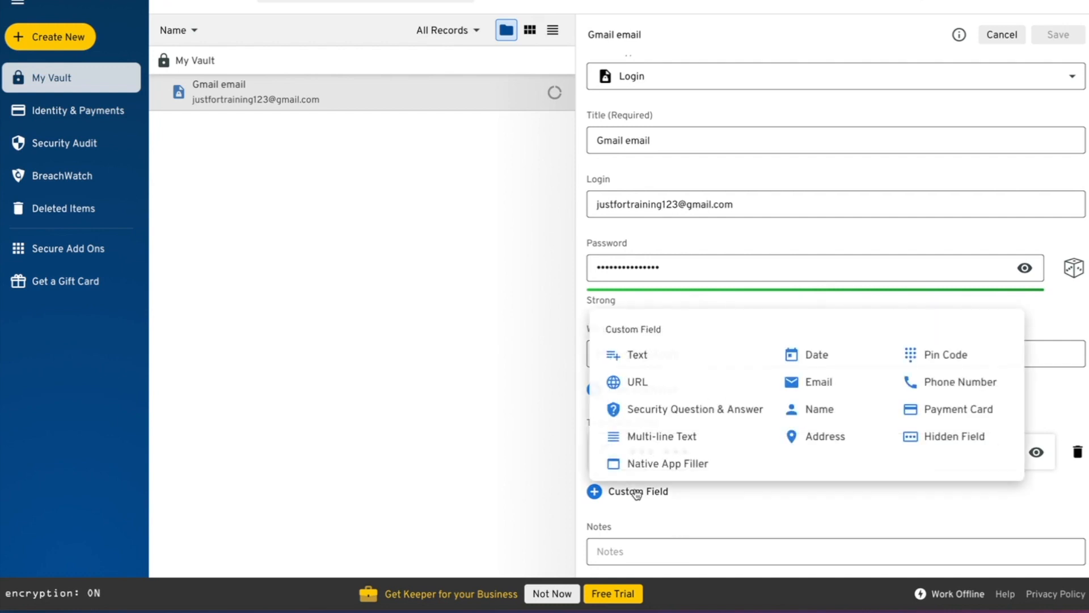
click(642, 438)
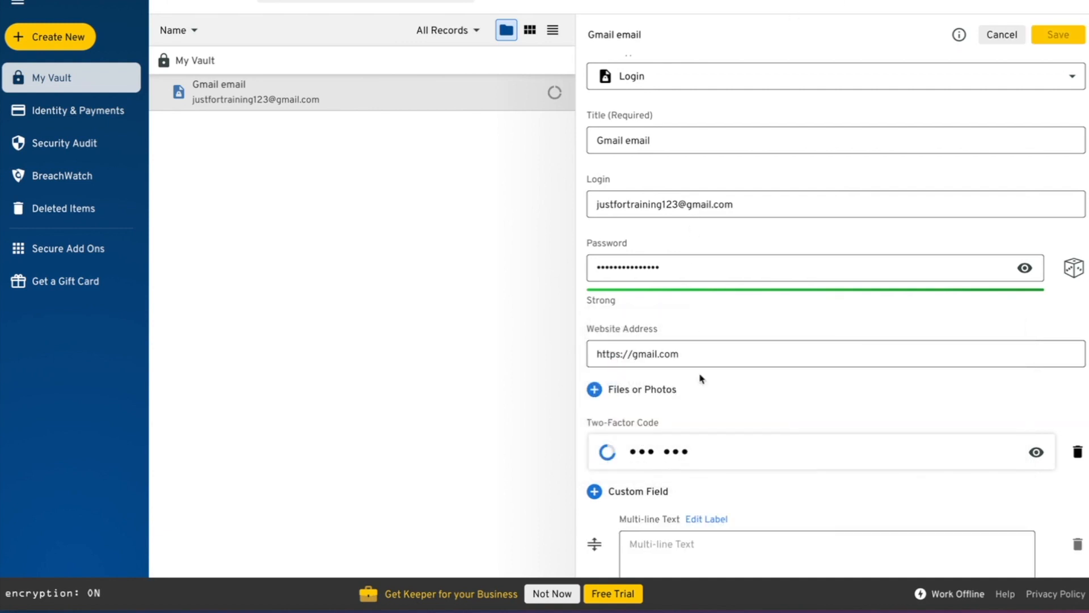
scroll(708, 416, down, 2)
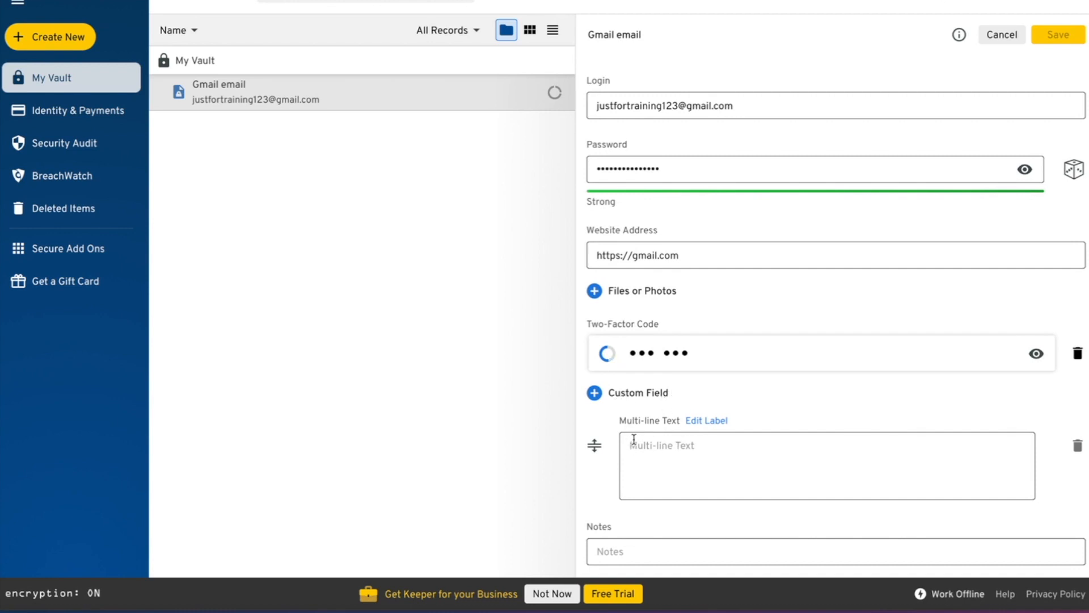
- Label the new field Seed Phrase and enter its first line, '1. chair'
click(708, 421)
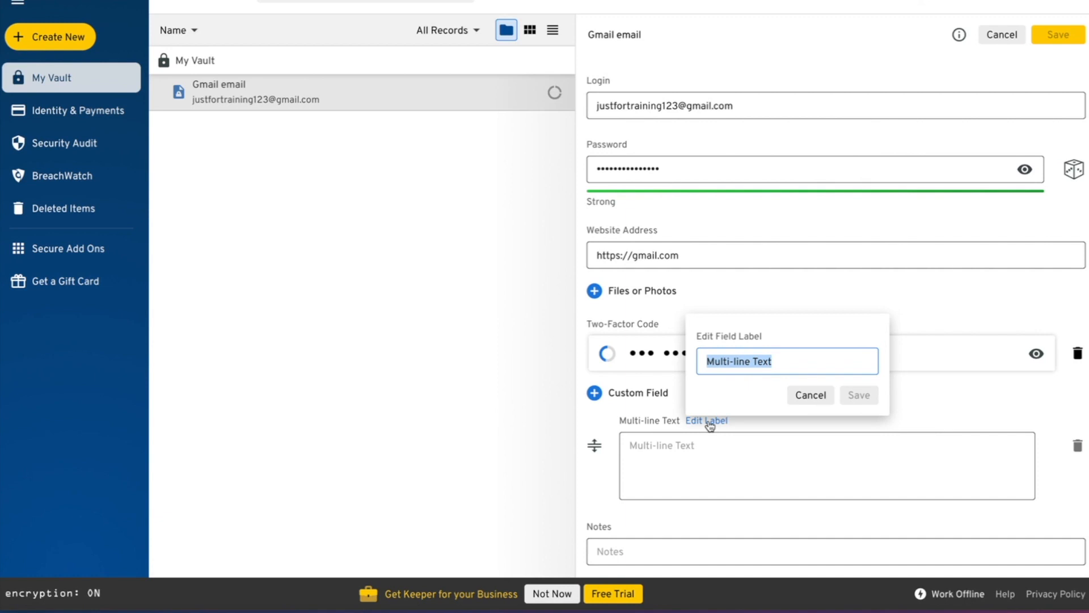
text(Seed Phrase)
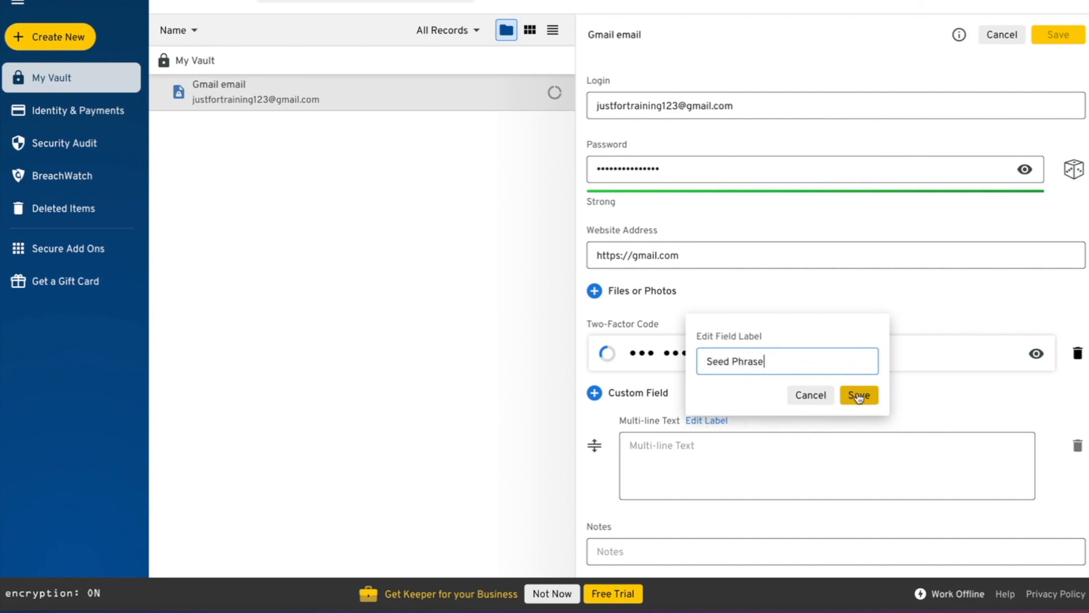
click(859, 395)
click(723, 446)
text(1.)
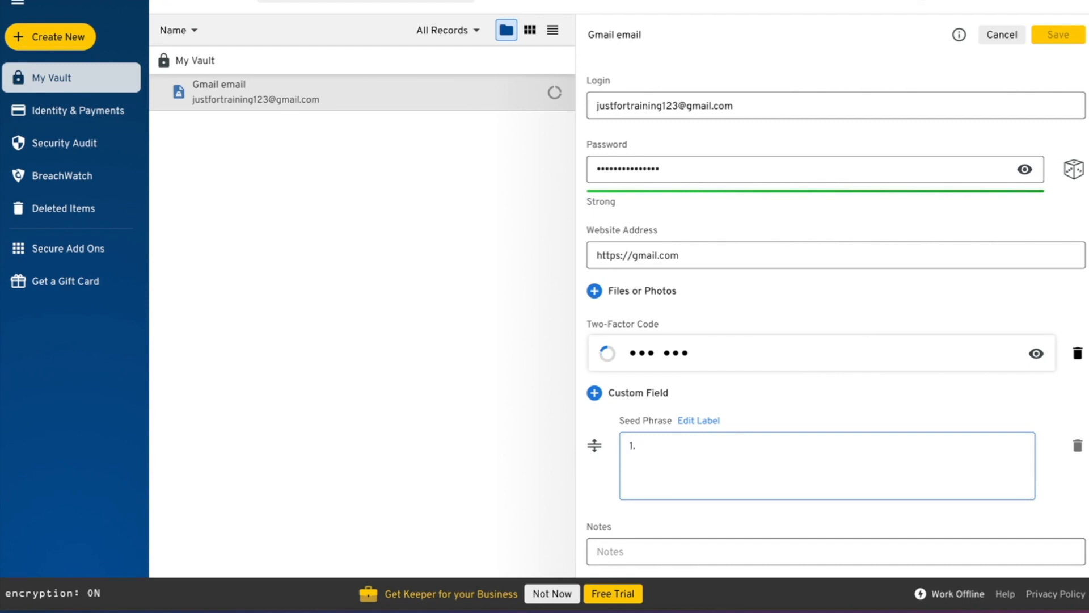
text( chair)
- Add numbered seed words 2–6 (desk, phone, seed, air, computer), each on its own line
key(Return)
text(2. desk)
key(Return)
text(3. ohone)
key(BackSpace)
key(BackSpace)
key(BackSpace)
key(BackSpace)
key(BackSpace)
text(phone)
key(Return)
text(4. seed)
key(Return)
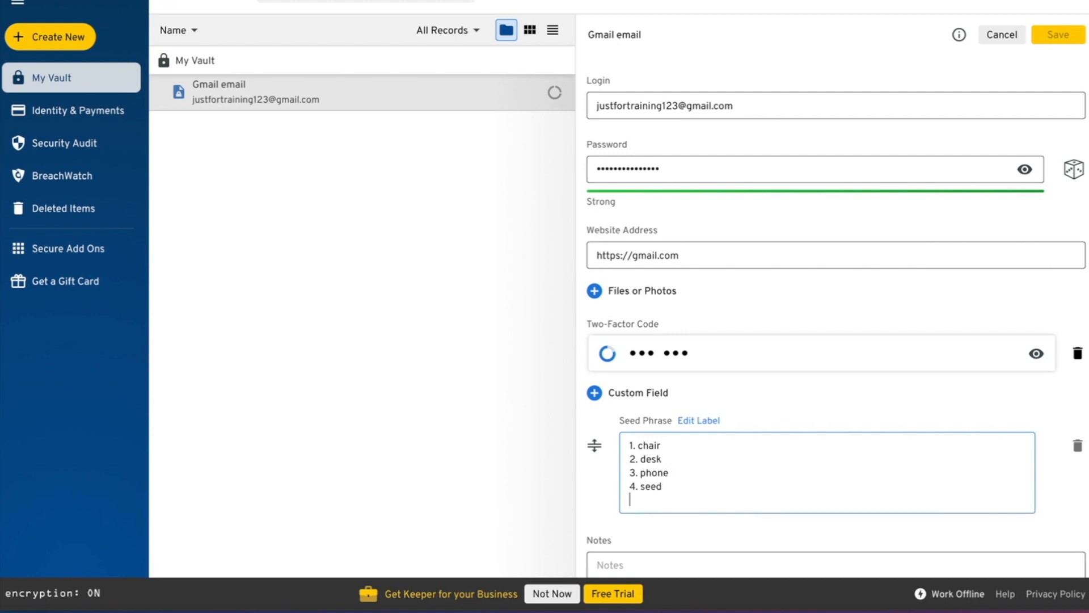
text(5. air)
key(Return)
text(6. computer)
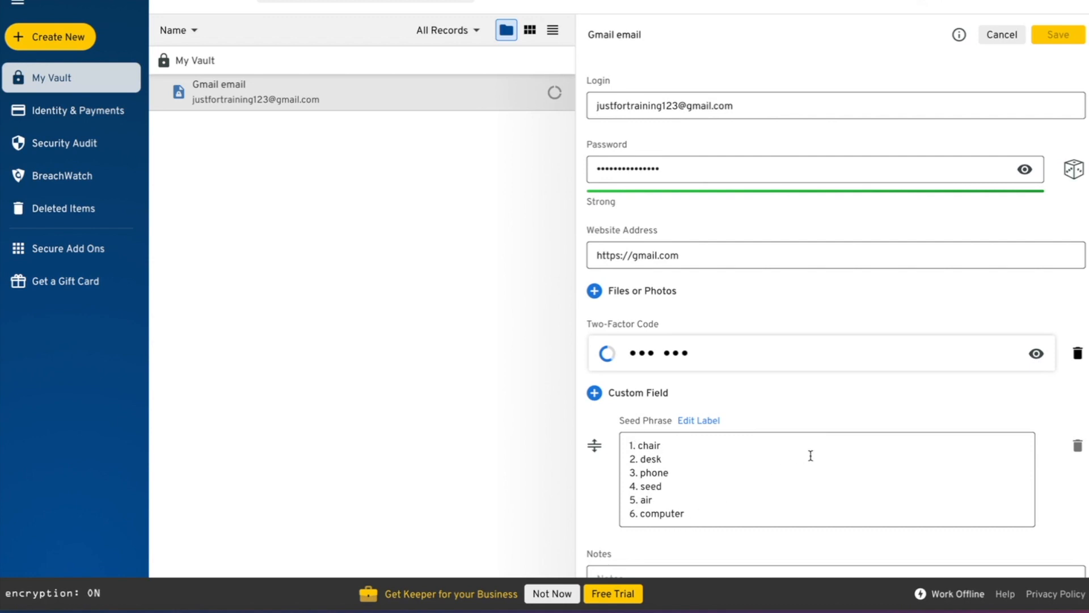
scroll(1056, 543, down, 1)
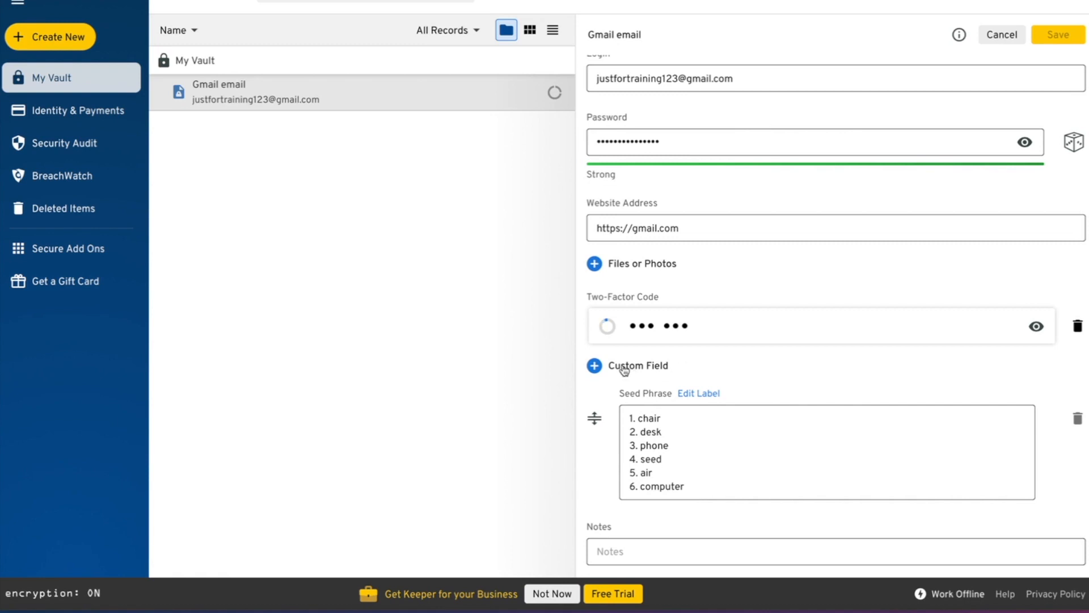
- Add a Text custom field labelled Backup Code and type the backup code into it
click(595, 366)
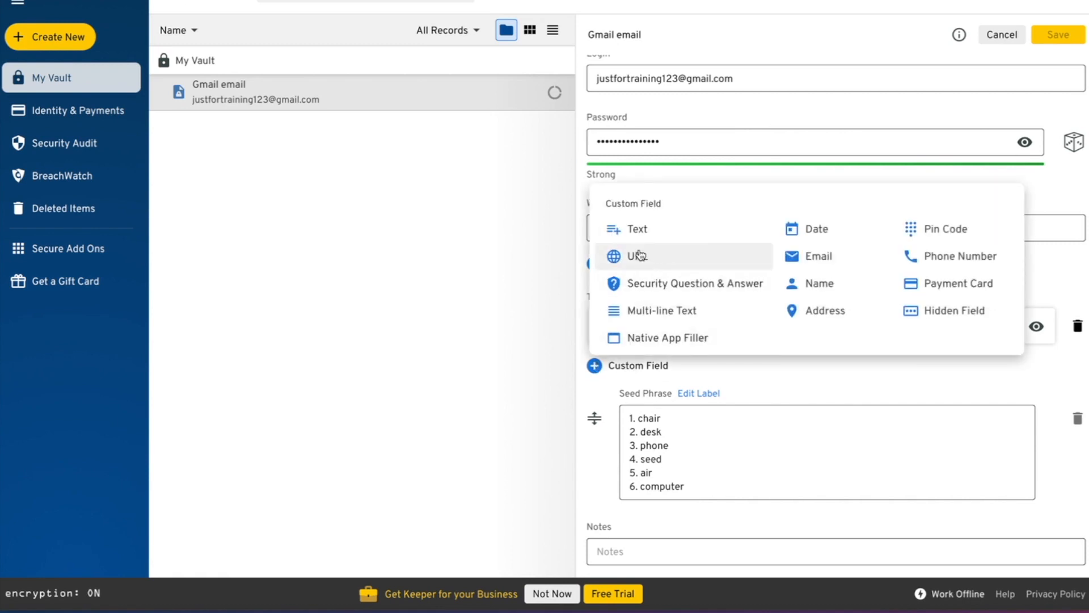
click(635, 230)
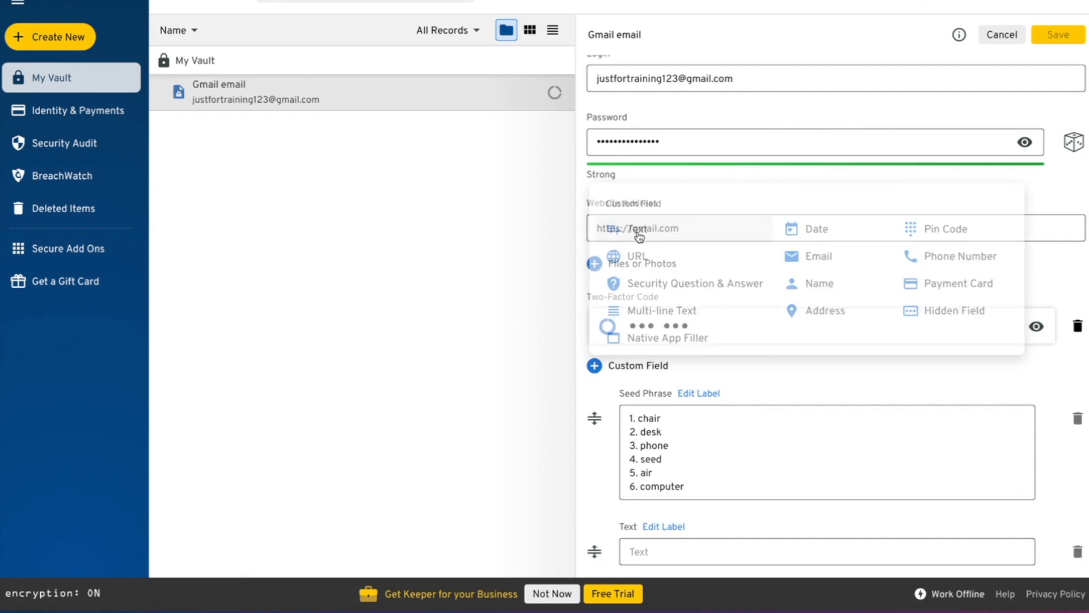
click(677, 527)
text(Ba)
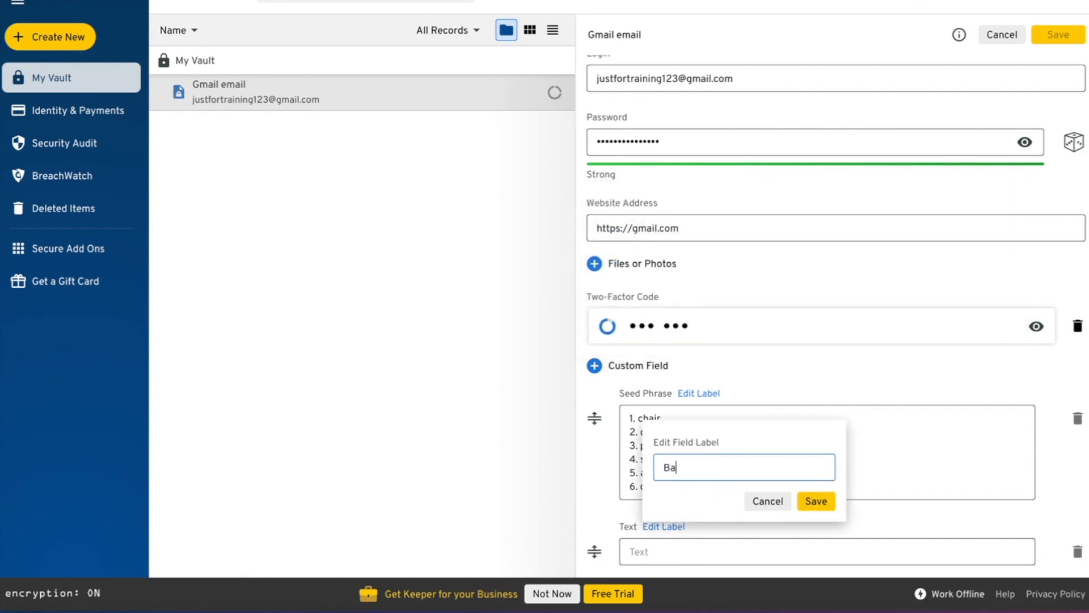
text(ckup Code)
click(816, 501)
click(737, 551)
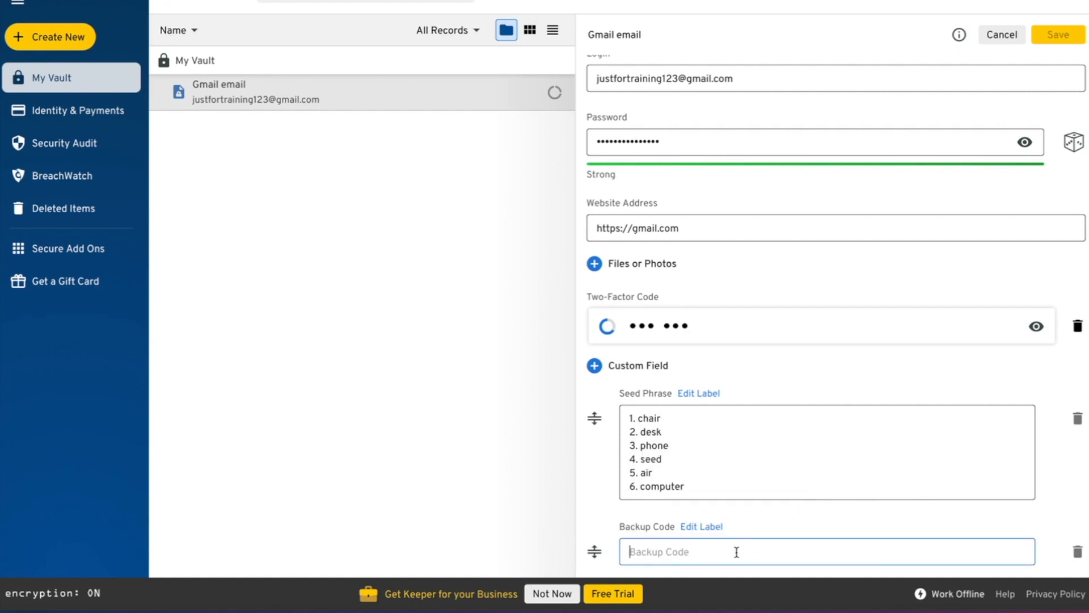
text(asked;jkasdvjansdfjoo)
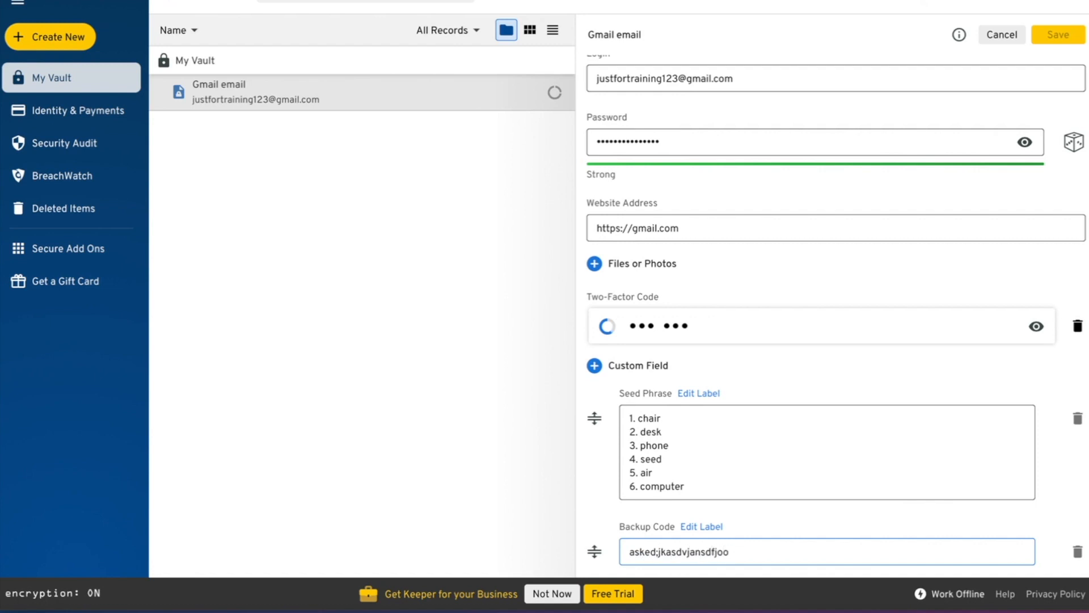
text(923845182njasfmas md)
click(1060, 512)
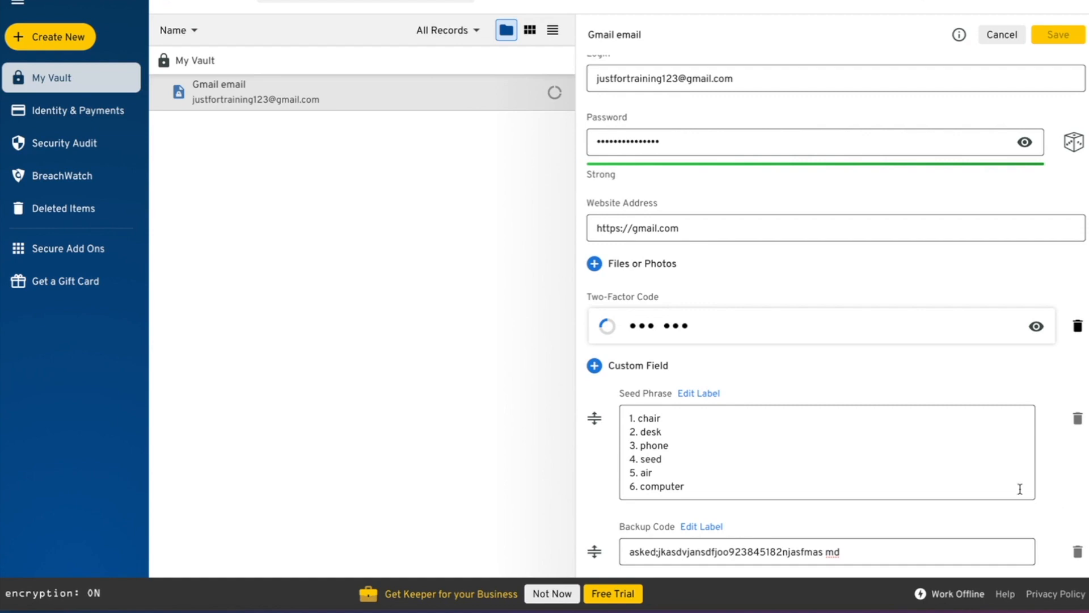
- Add a Pin Code custom field, enter the PIN, and show it in plain text
click(594, 264)
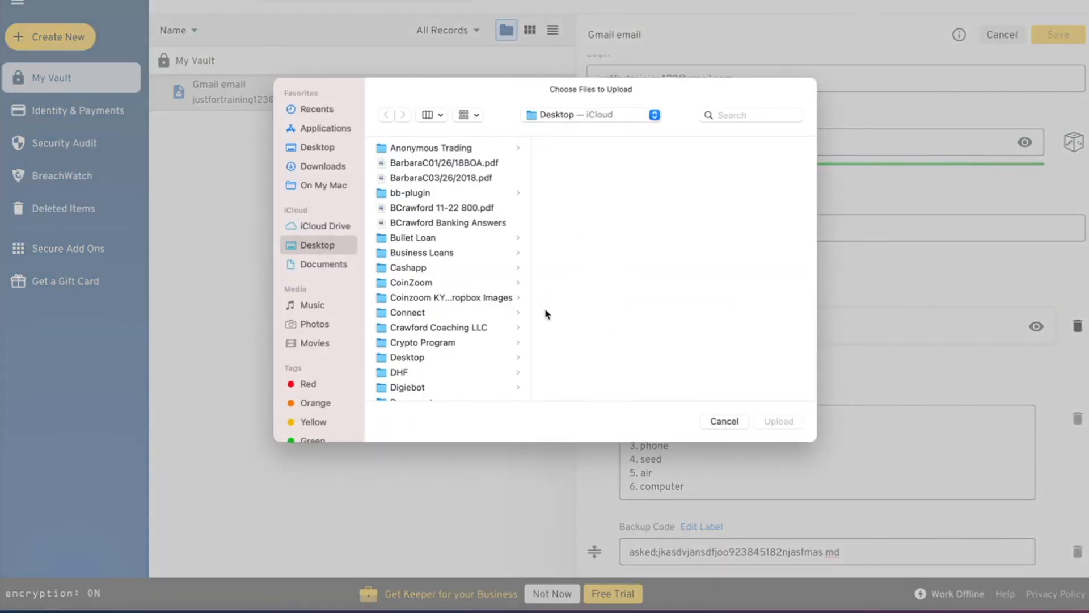
click(724, 421)
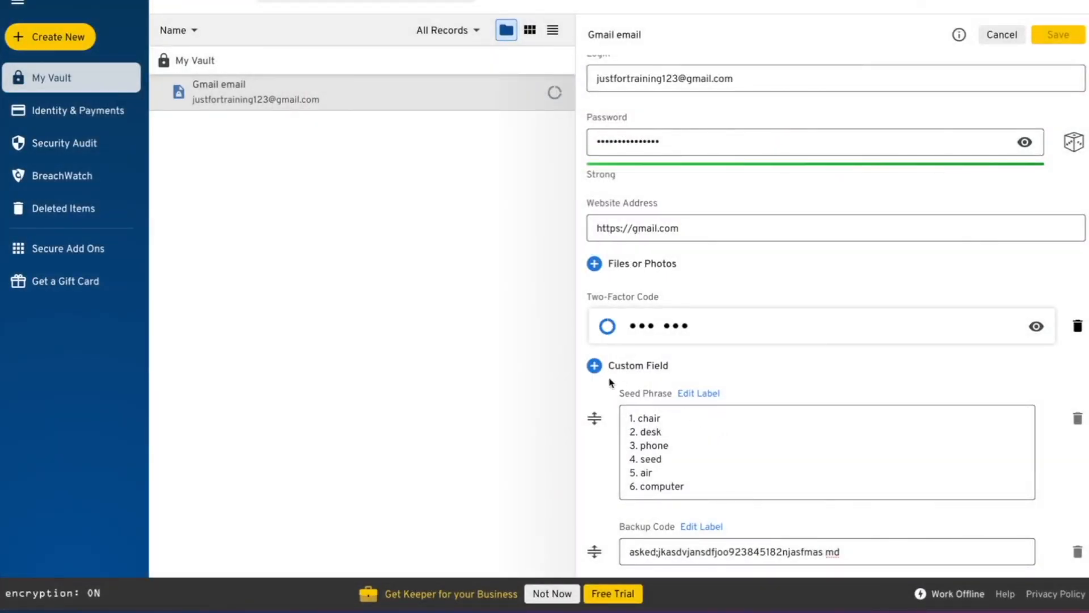
click(594, 365)
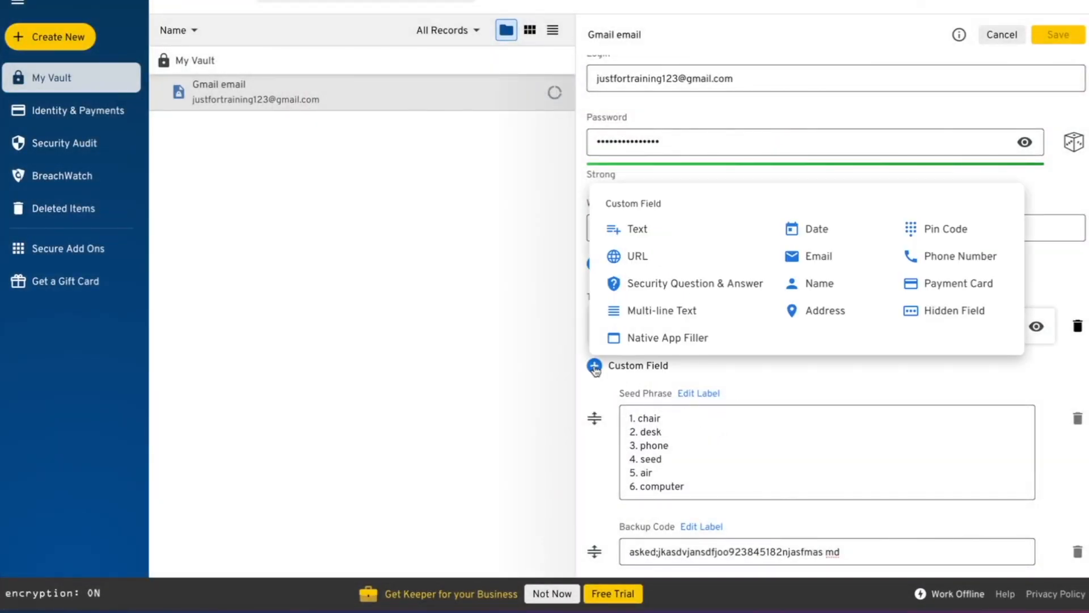
click(948, 233)
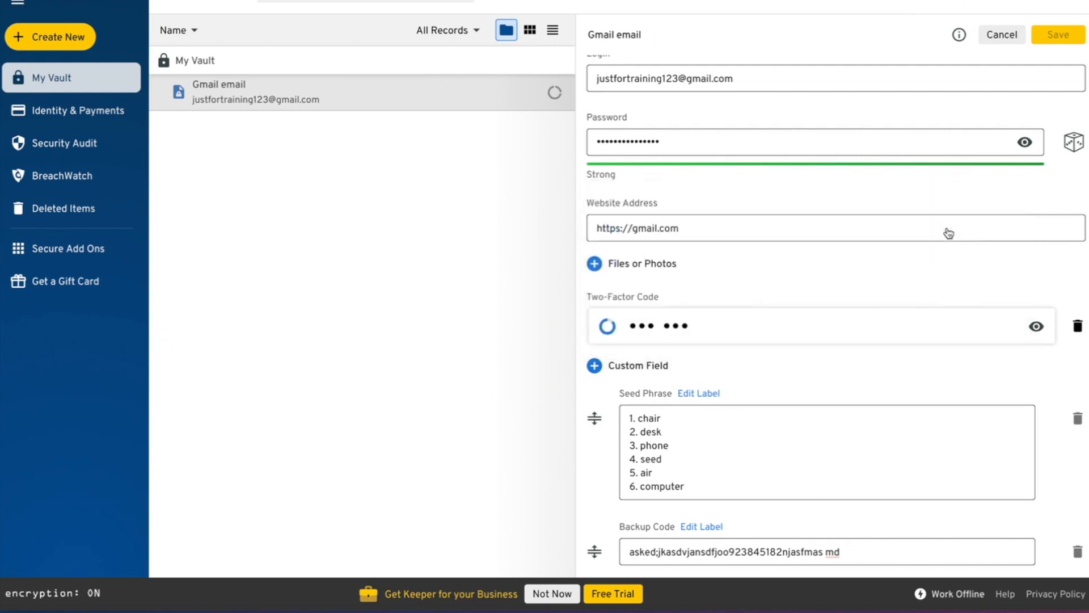
click(708, 487)
text(1234)
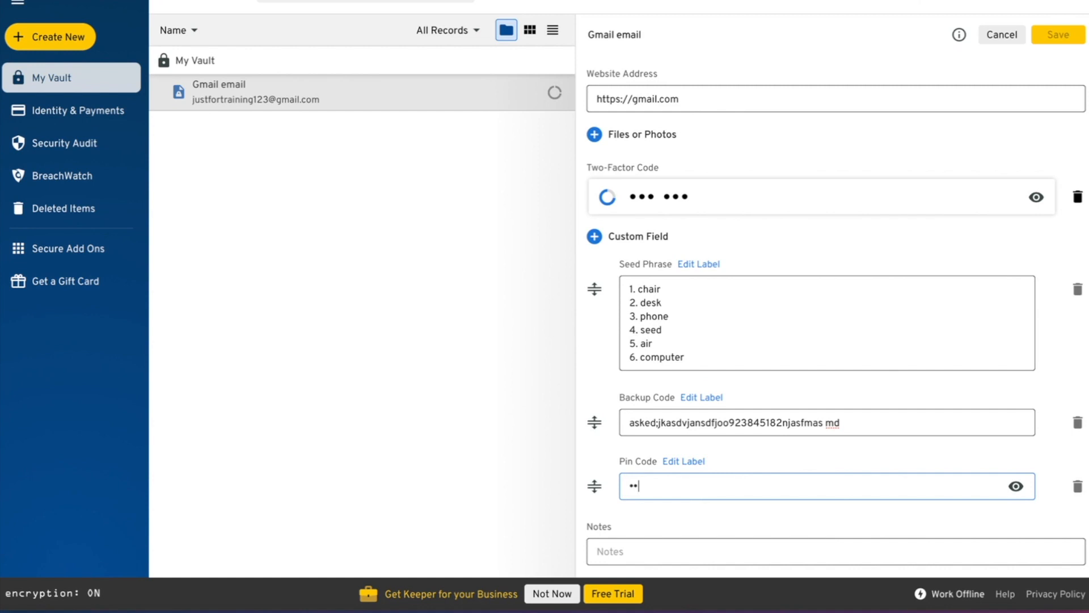
click(1016, 486)
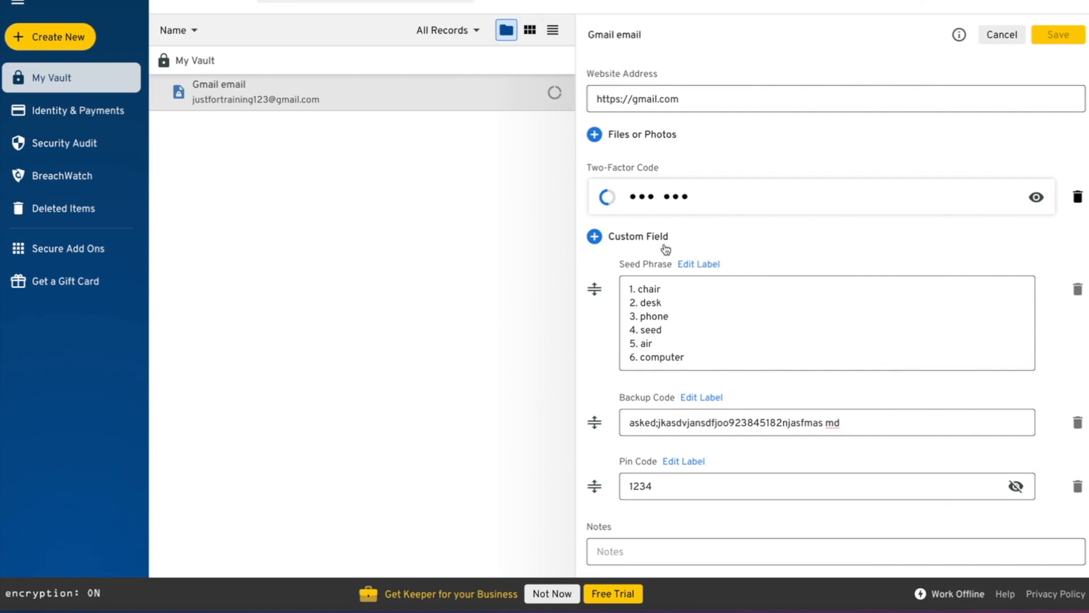
scroll(662, 242, up, 1)
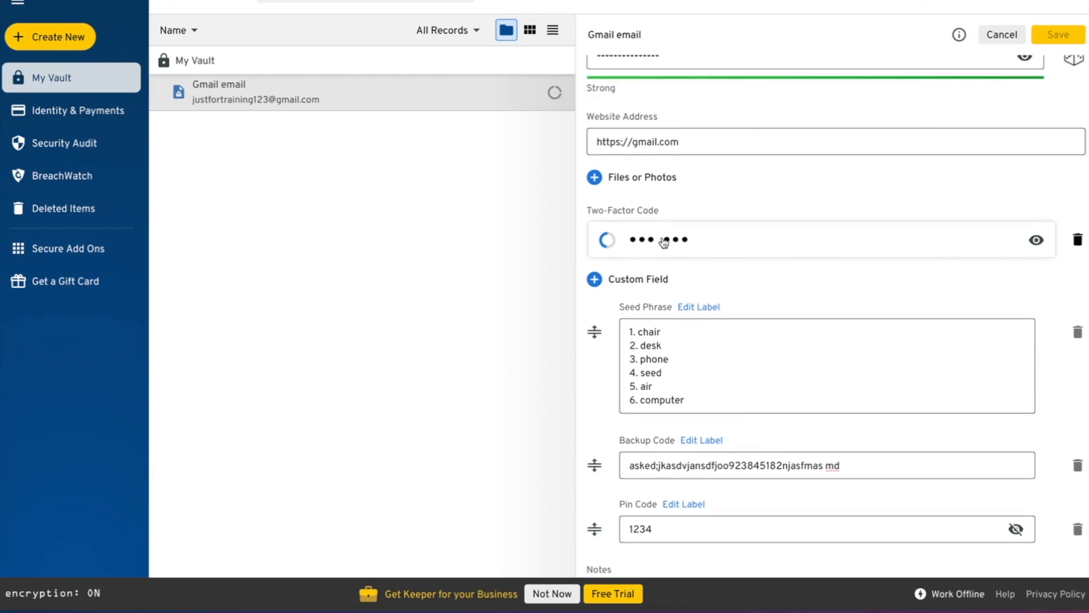
click(638, 276)
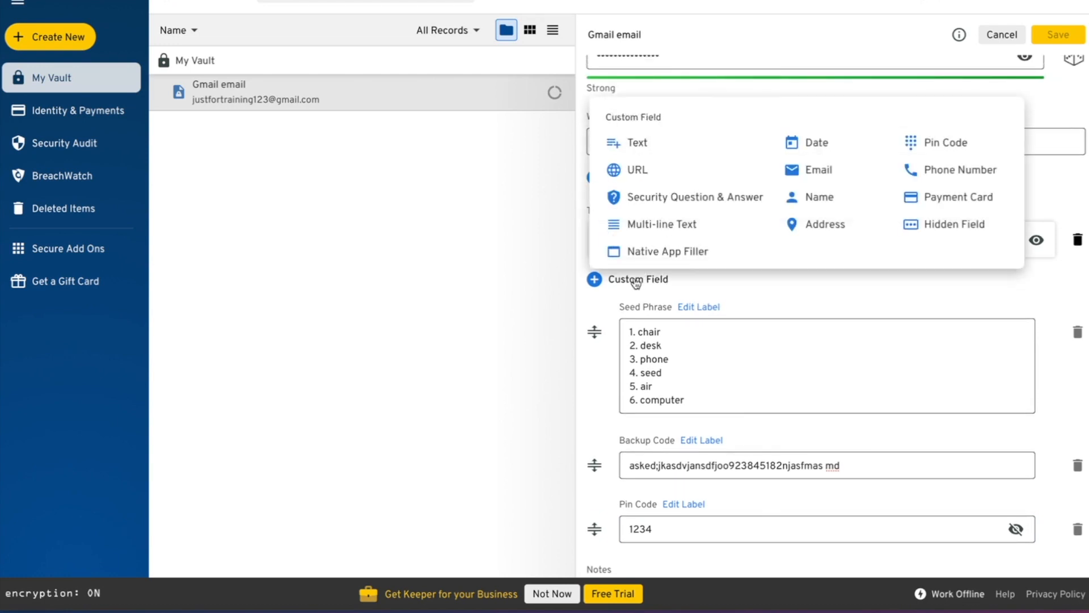
- Add another Multi-line Text field and type the note that this account is fake, for training
click(673, 225)
scroll(783, 472, down, 3)
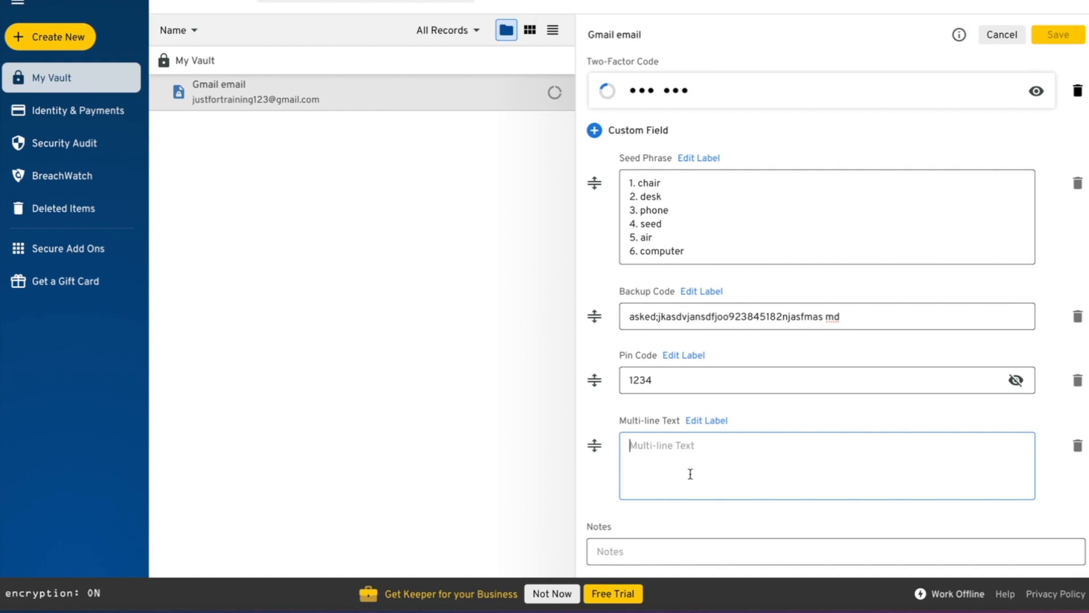
text(When you login to th)
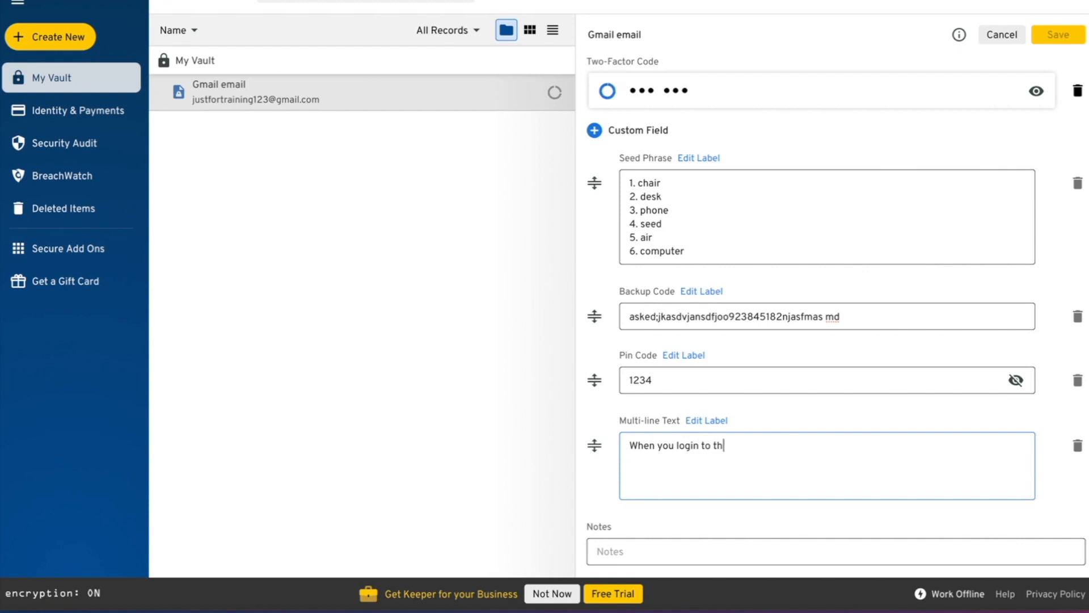
text(is account you will fin)
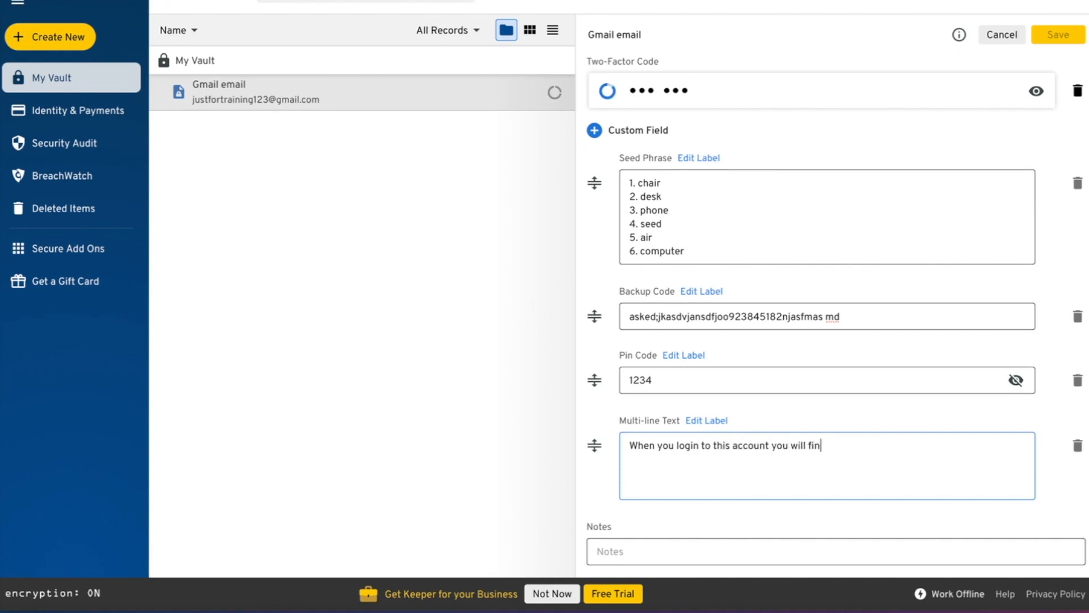
text(d that it is fake and I made it up fo)
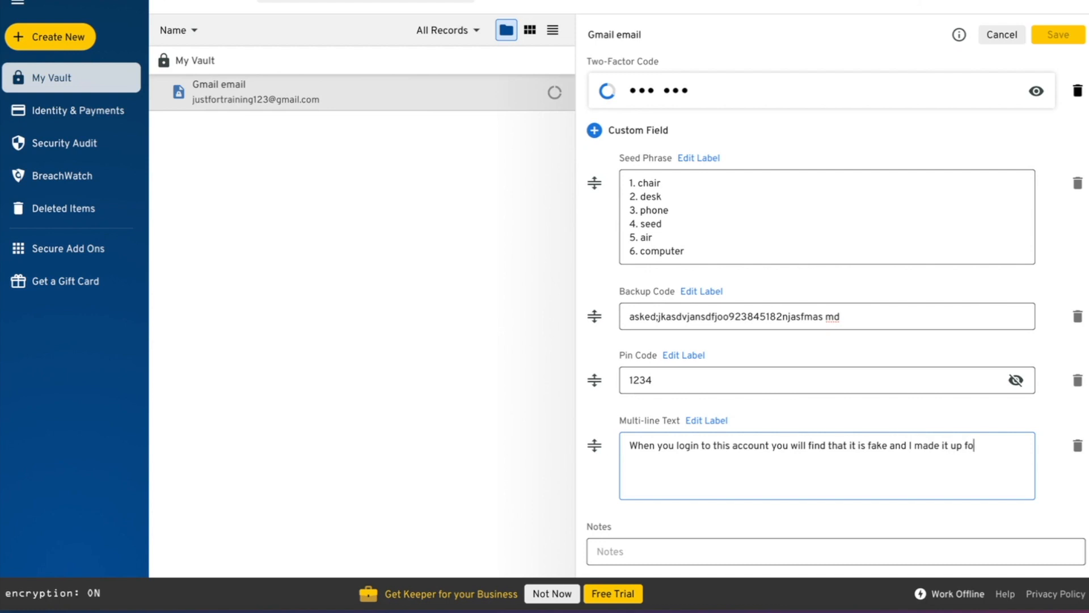
text(r training only.)
- Label the new multi-line field 'Notes about account' and save the Gmail email record
click(709, 421)
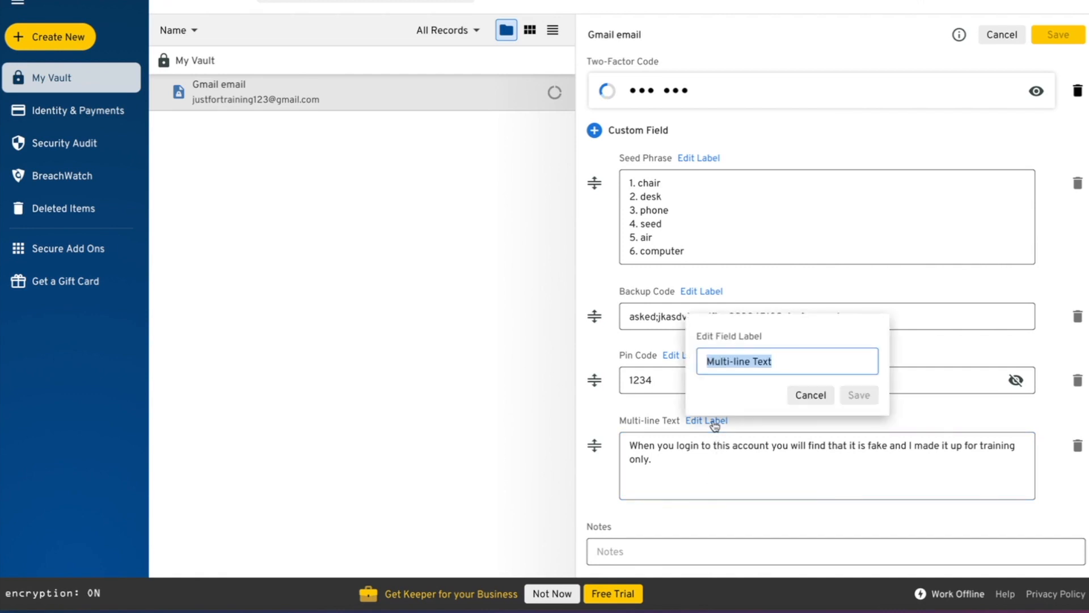
text(N)
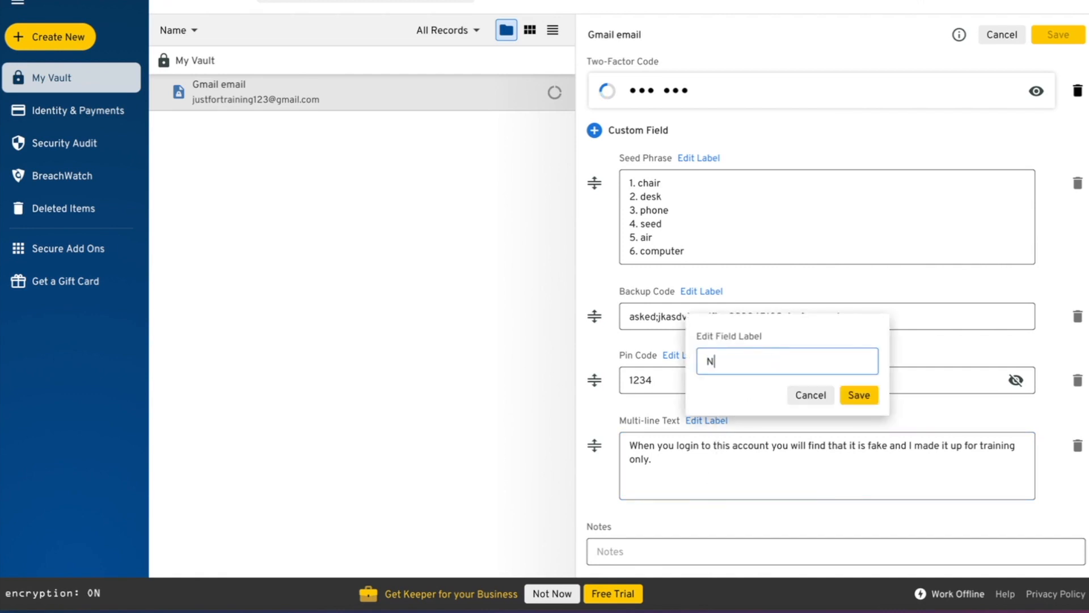
text(otes about account)
click(859, 394)
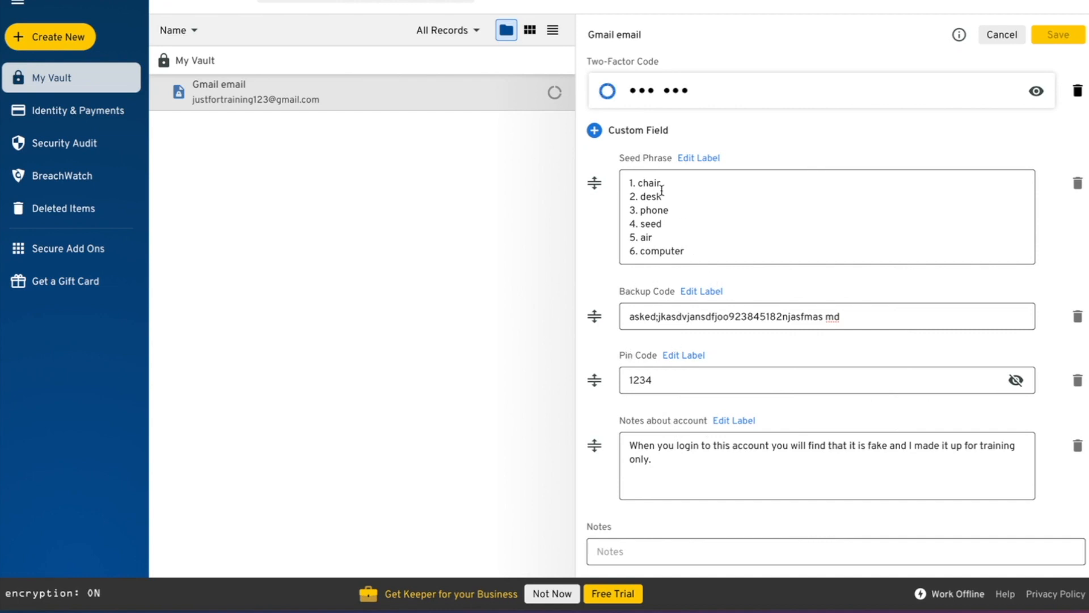
click(1060, 35)
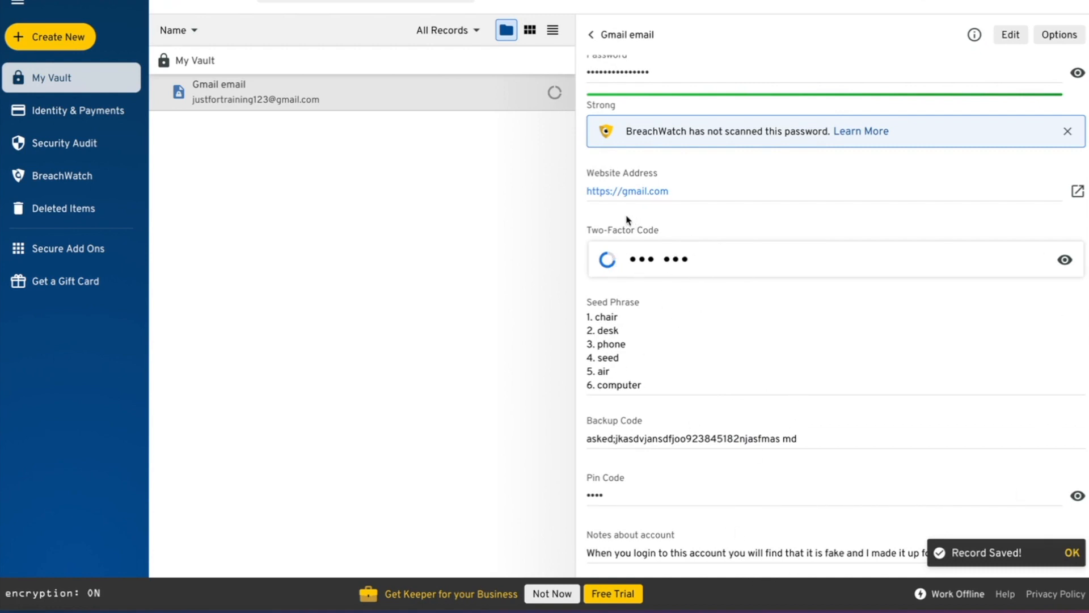
scroll(707, 202, up, 1)
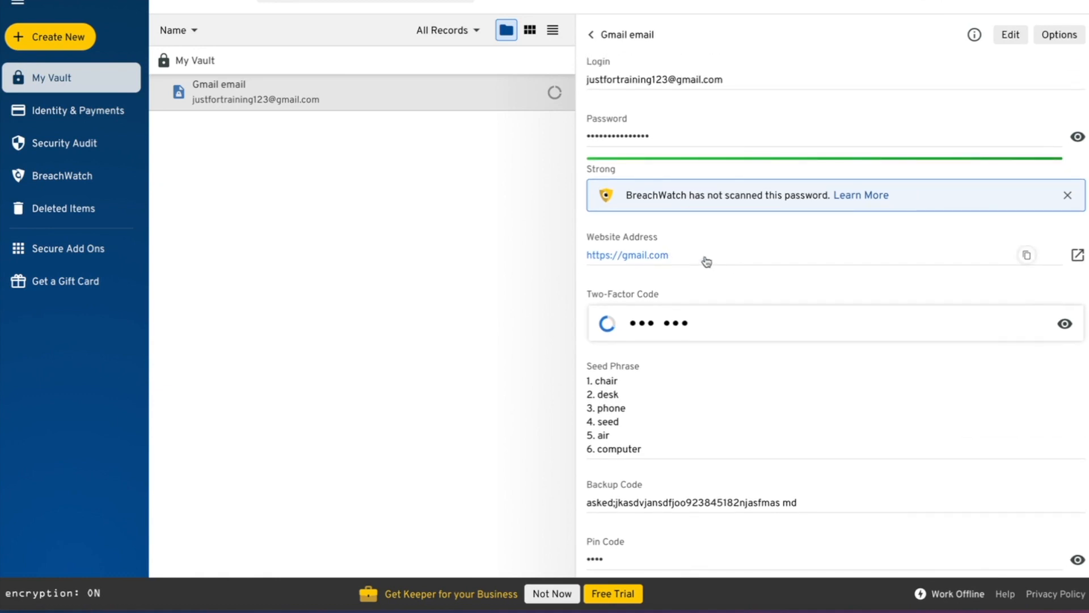
scroll(788, 252, up, 2)
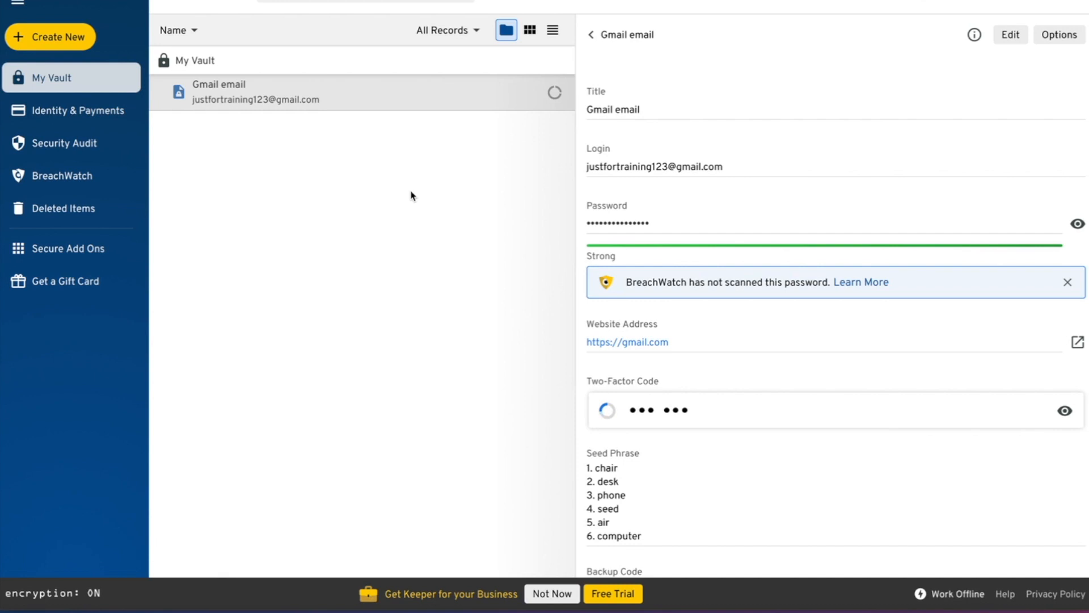
scroll(700, 200, down, 3)
scroll(700, 199, up, 3)
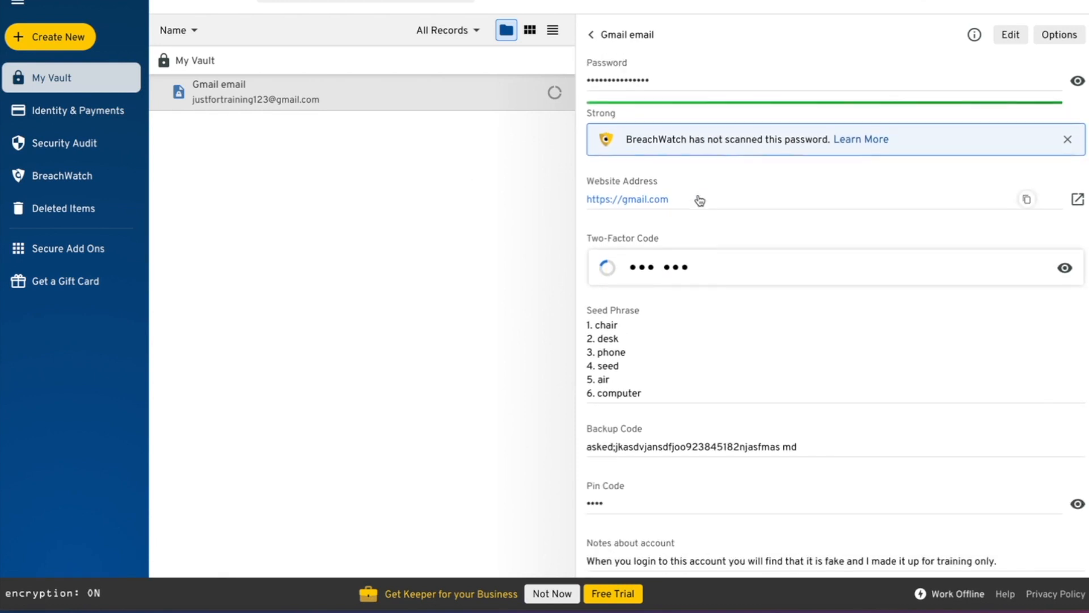
scroll(701, 201, down, 3)
scroll(700, 201, up, 3)
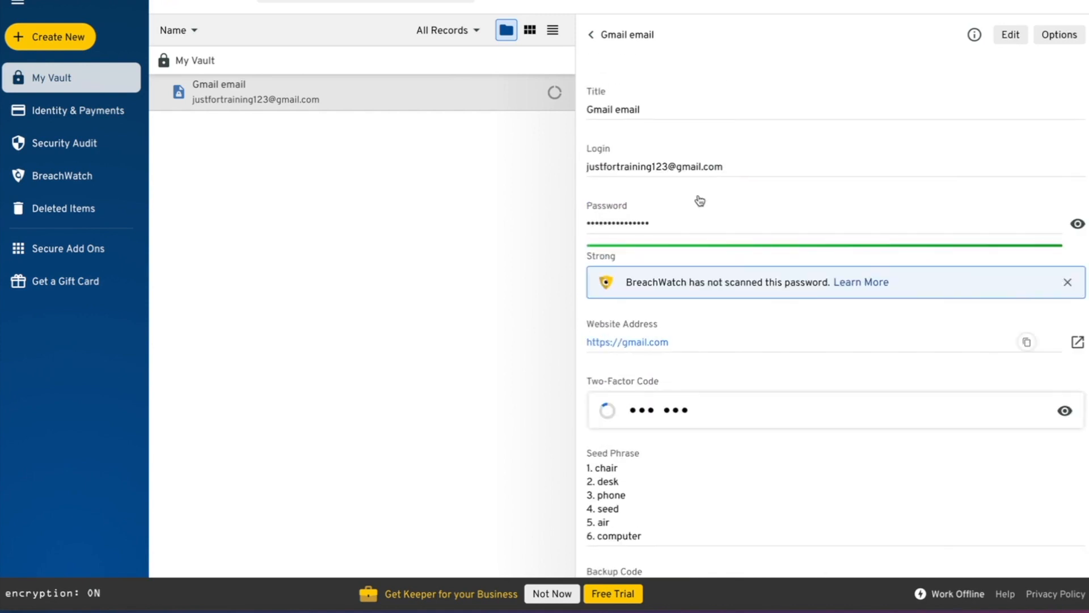
scroll(701, 201, down, 3)
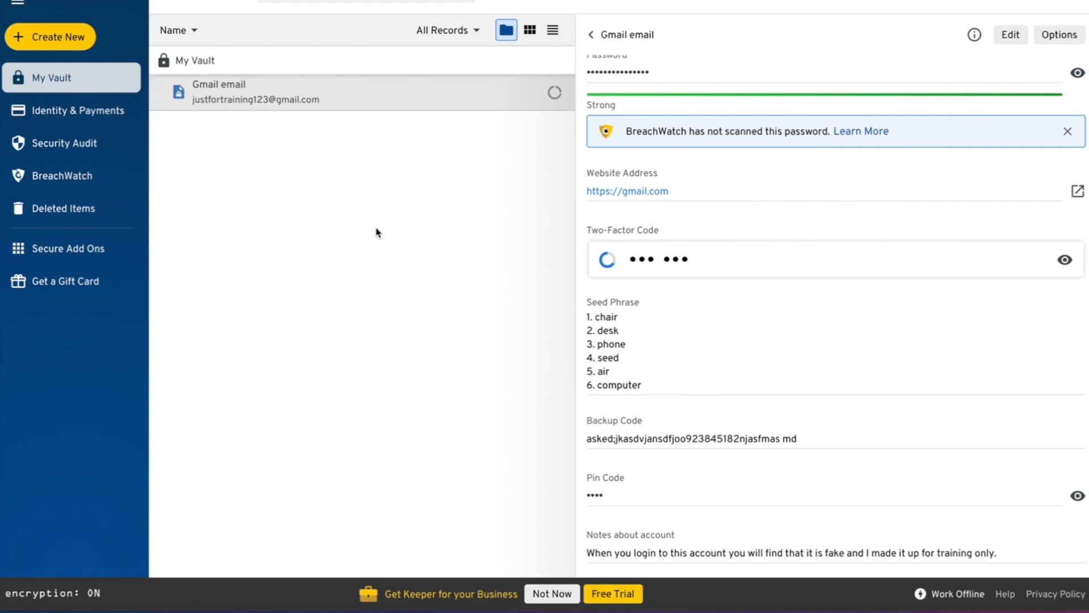
scroll(707, 188, up, 3)
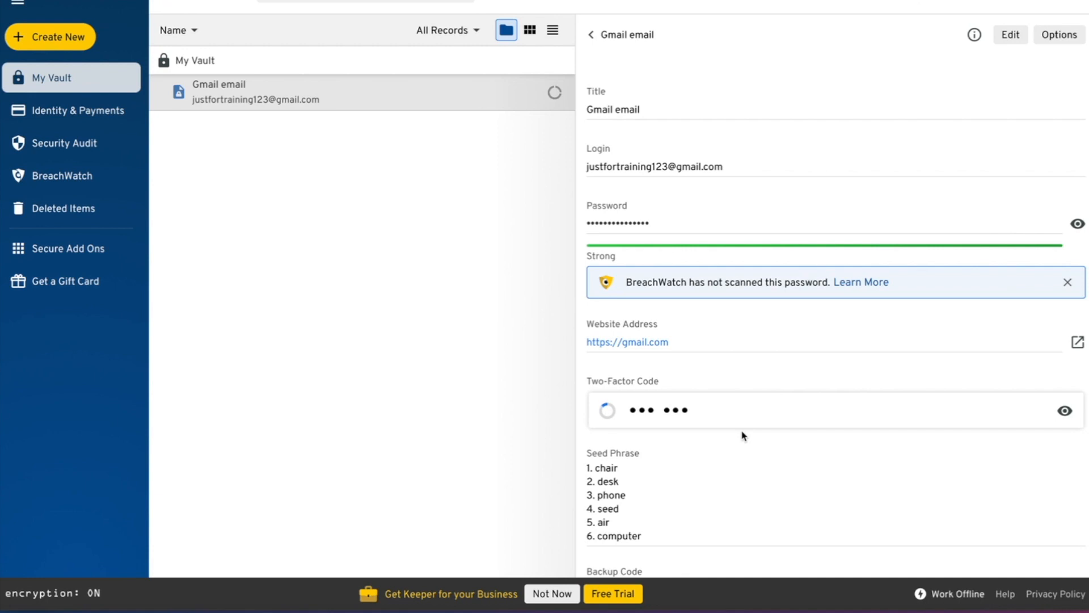
scroll(743, 435, down, 3)
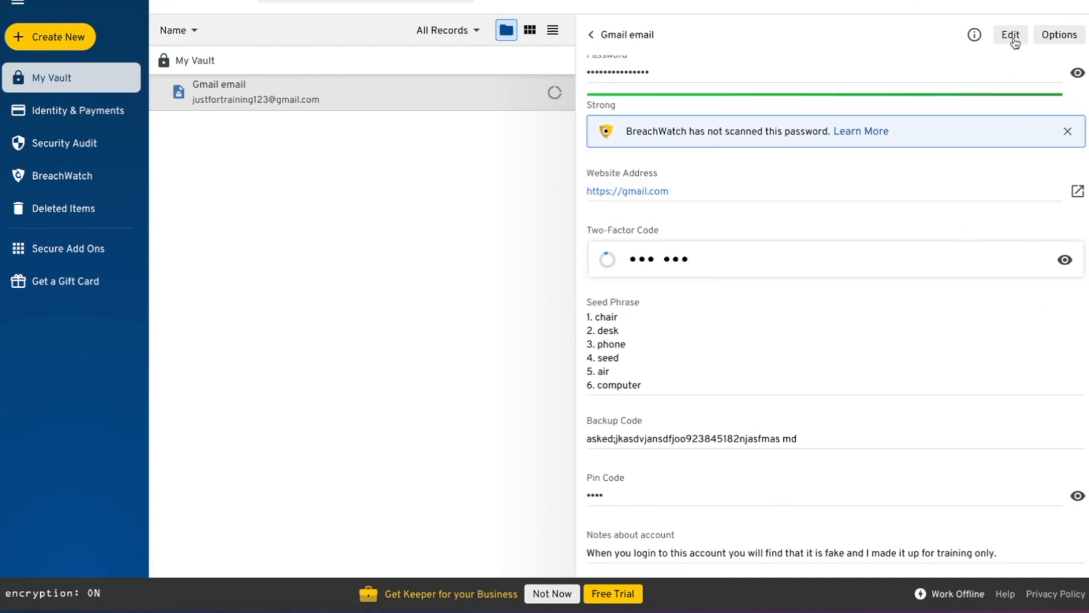
- Add a Security Question & Answer field 'What was your first pet?' with its answer, then save
click(1013, 40)
scroll(917, 299, down, 7)
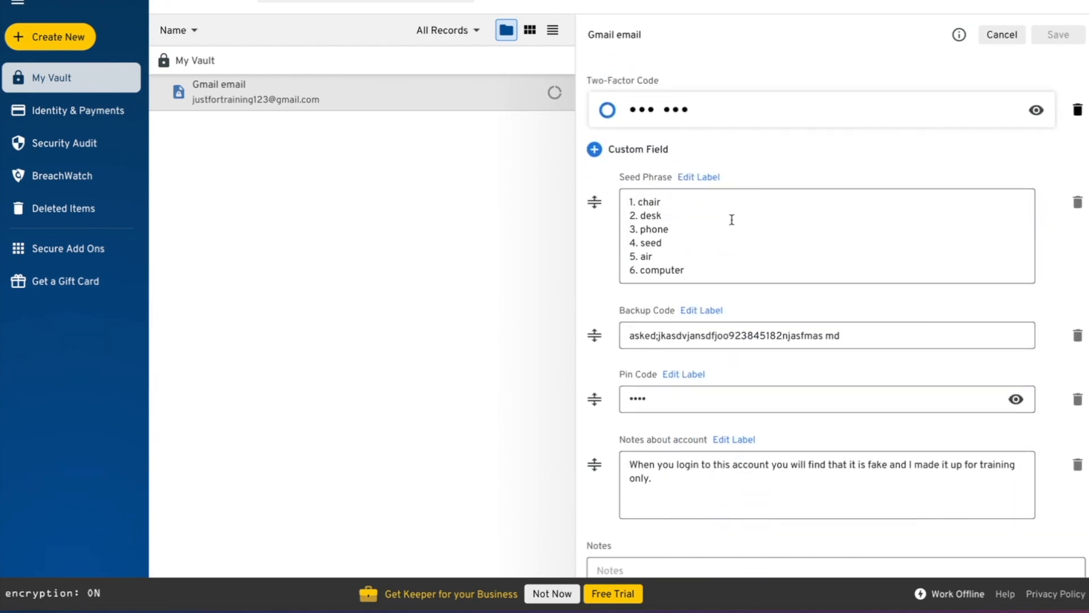
click(637, 150)
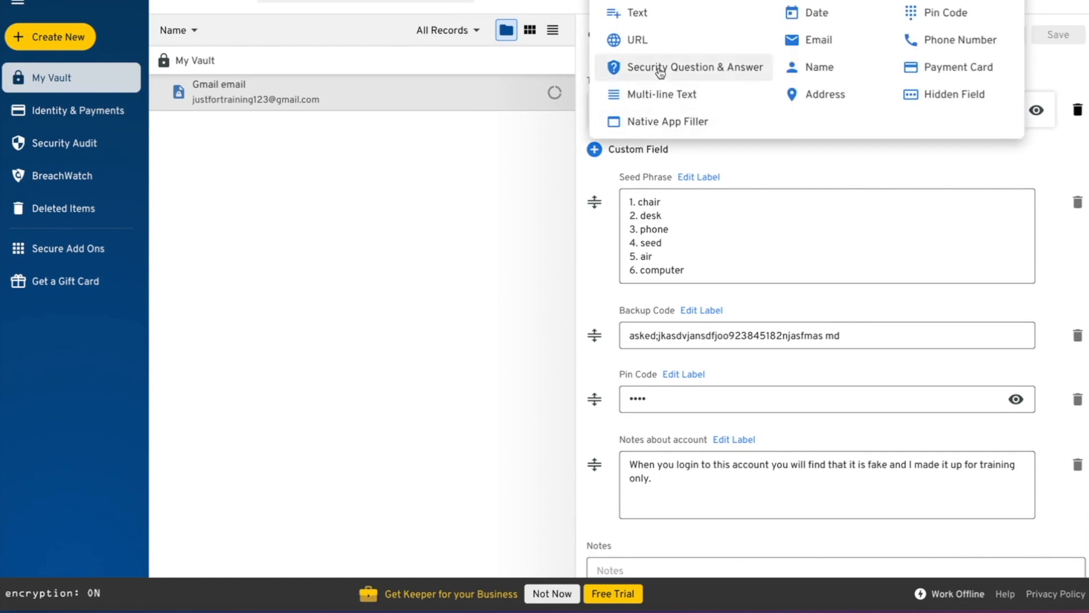
click(688, 69)
scroll(713, 316, down, 3)
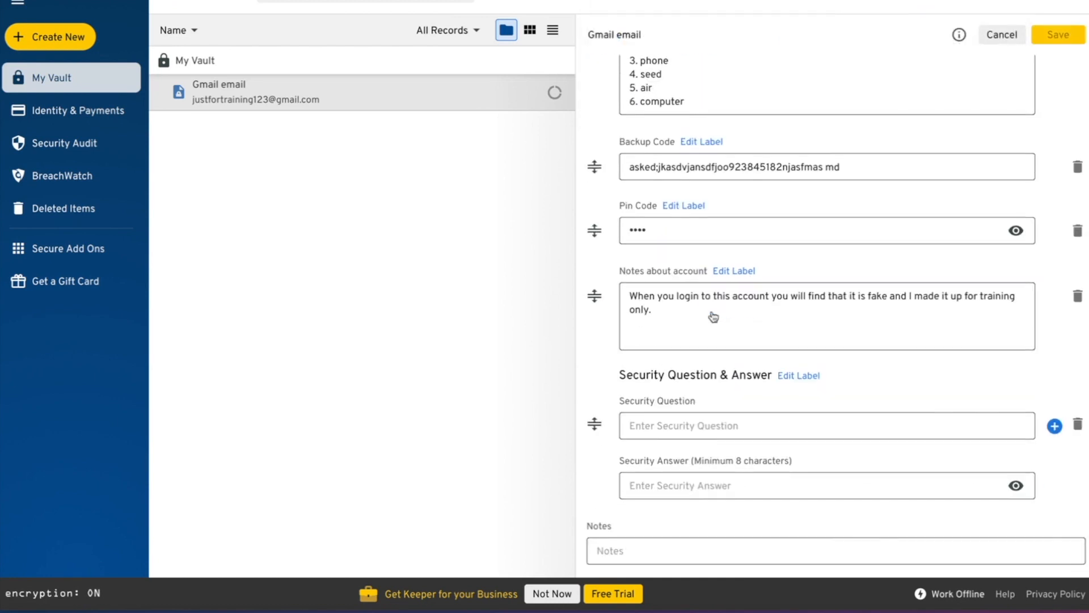
click(686, 428)
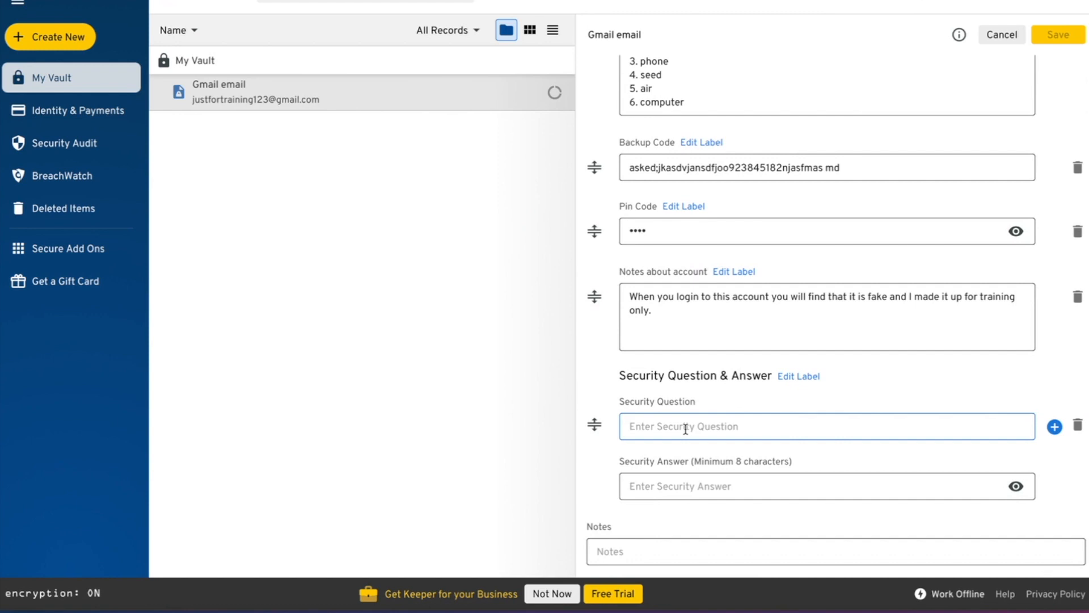
text(What was your first pet?)
click(707, 487)
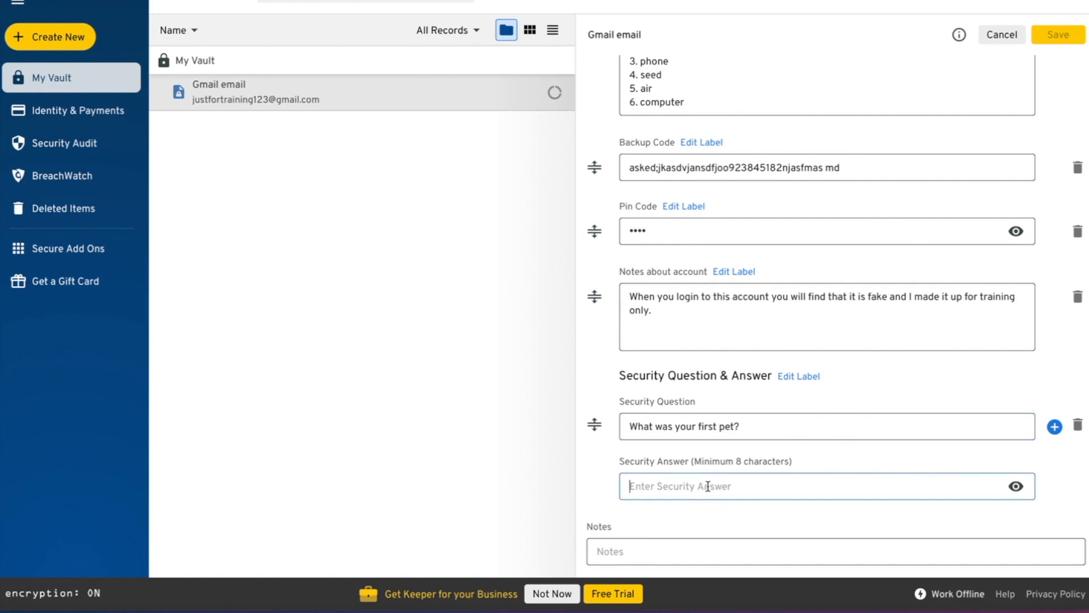
text(Max123)
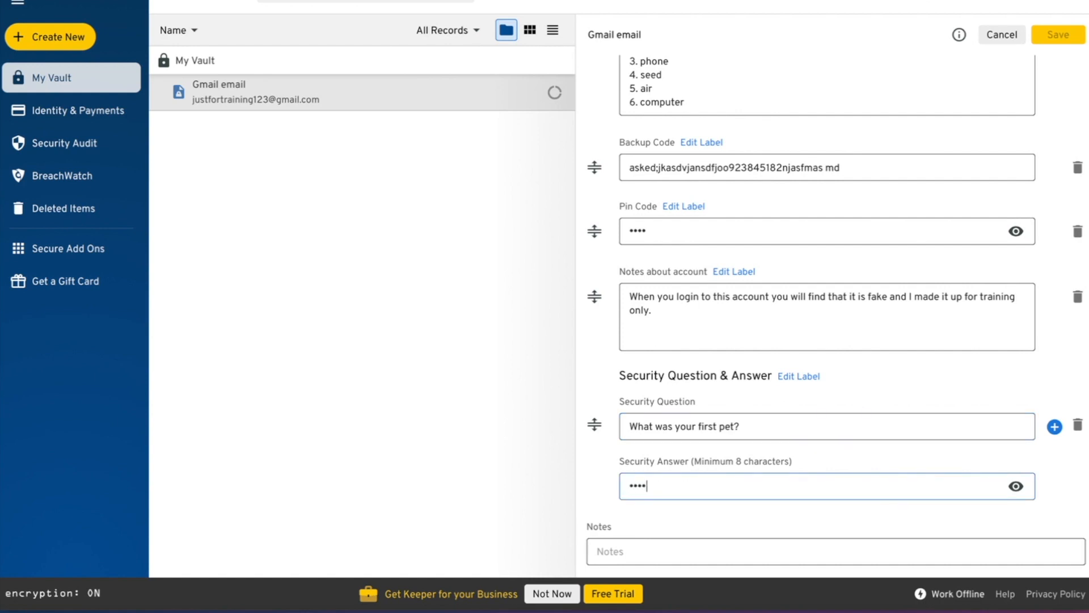
click(1016, 486)
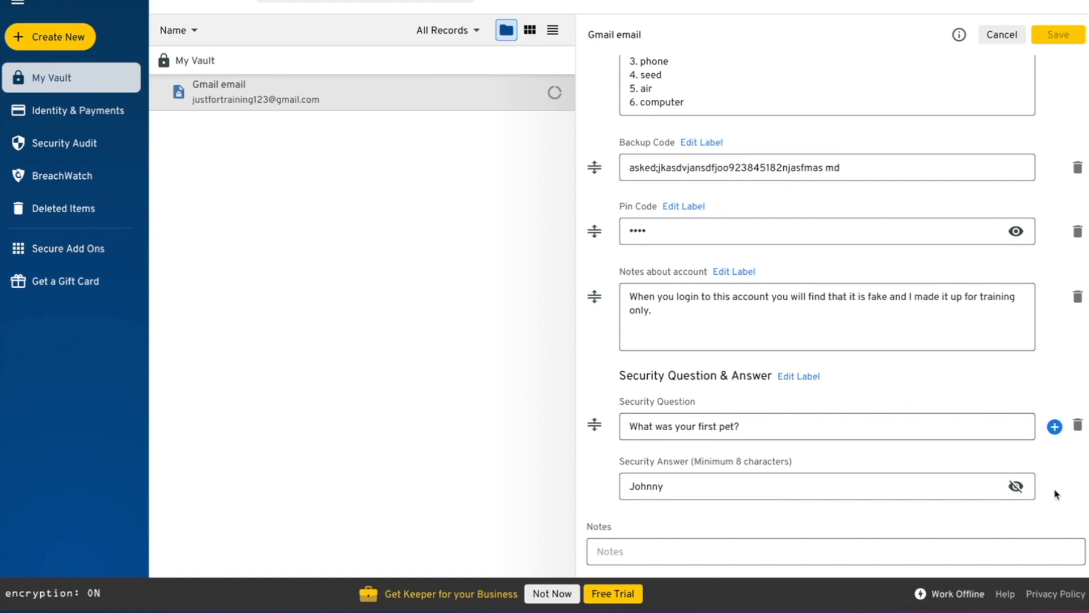
click(1061, 35)
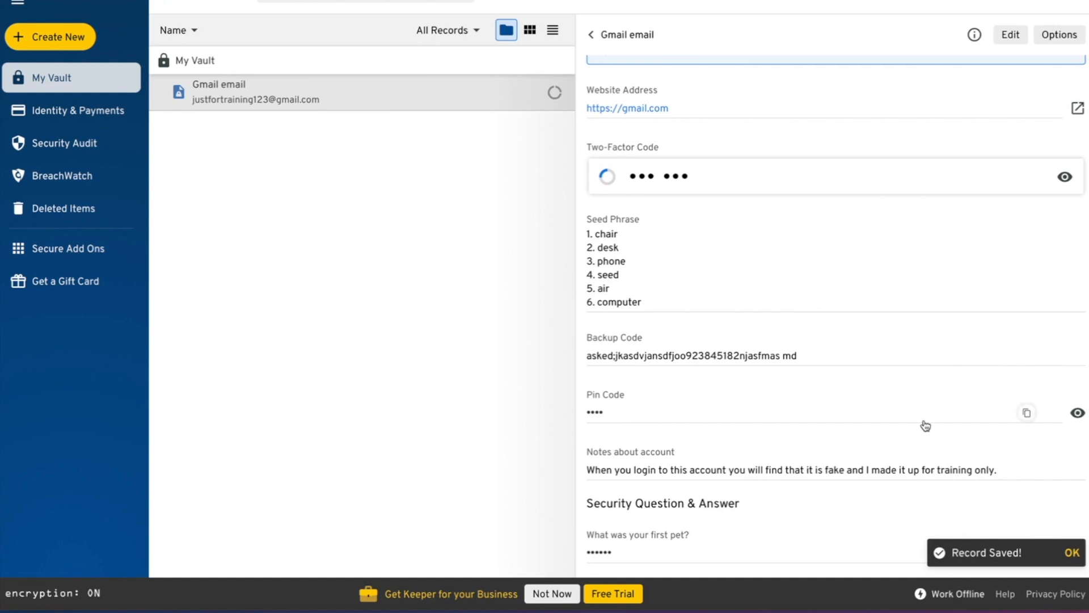
- Scroll back up through the saved Gmail email record to review its password, website and seed phrase
scroll(719, 388, up, 4)
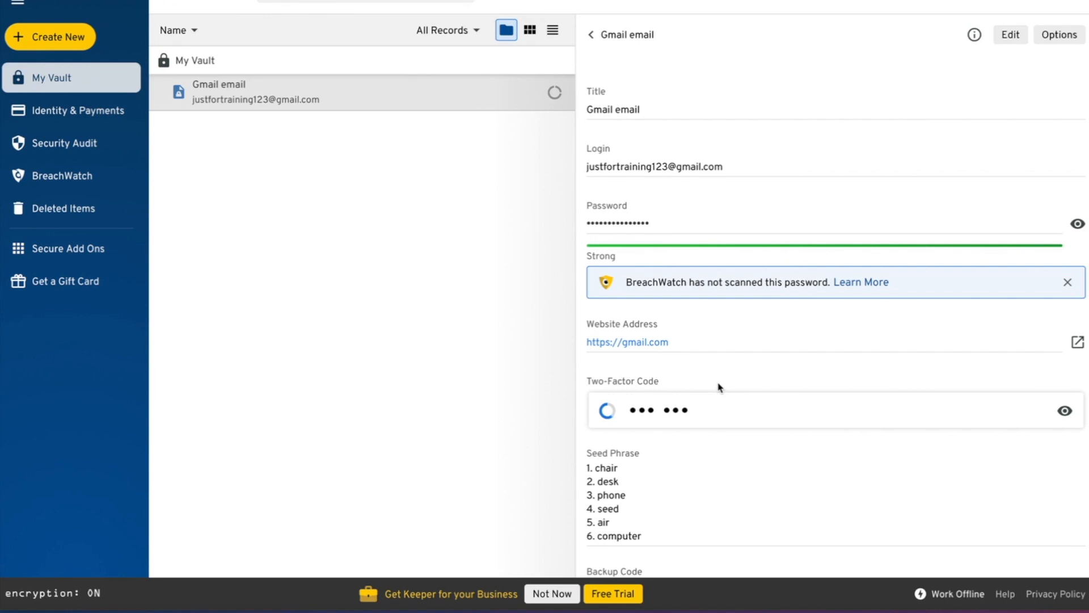
- Unmask the Strong password beside the Password field, leaving the two-factor code hidden
scroll(681, 417, down, 4)
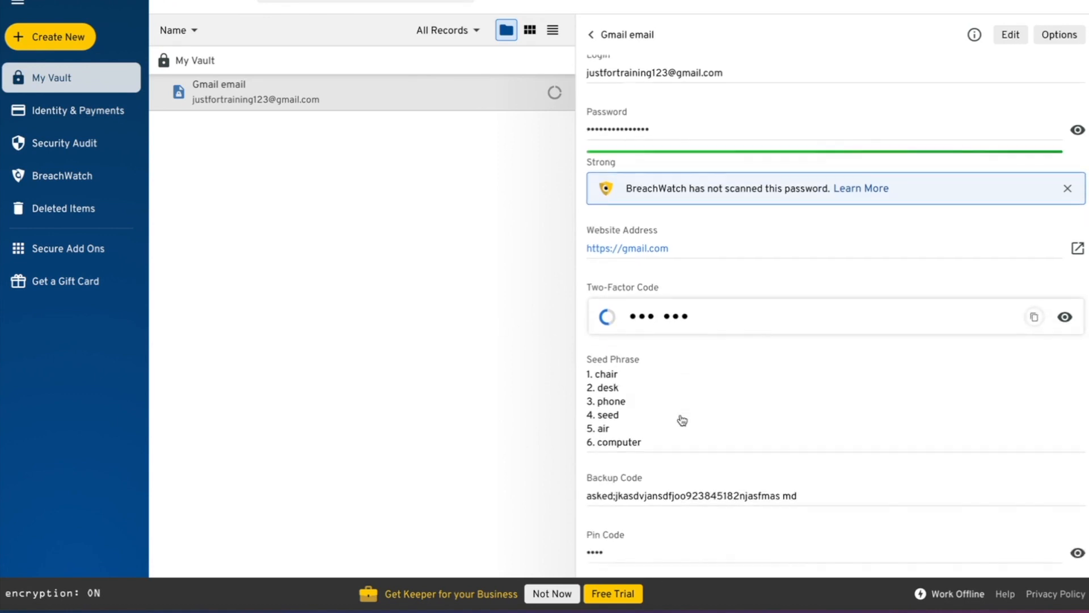
scroll(683, 412, up, 4)
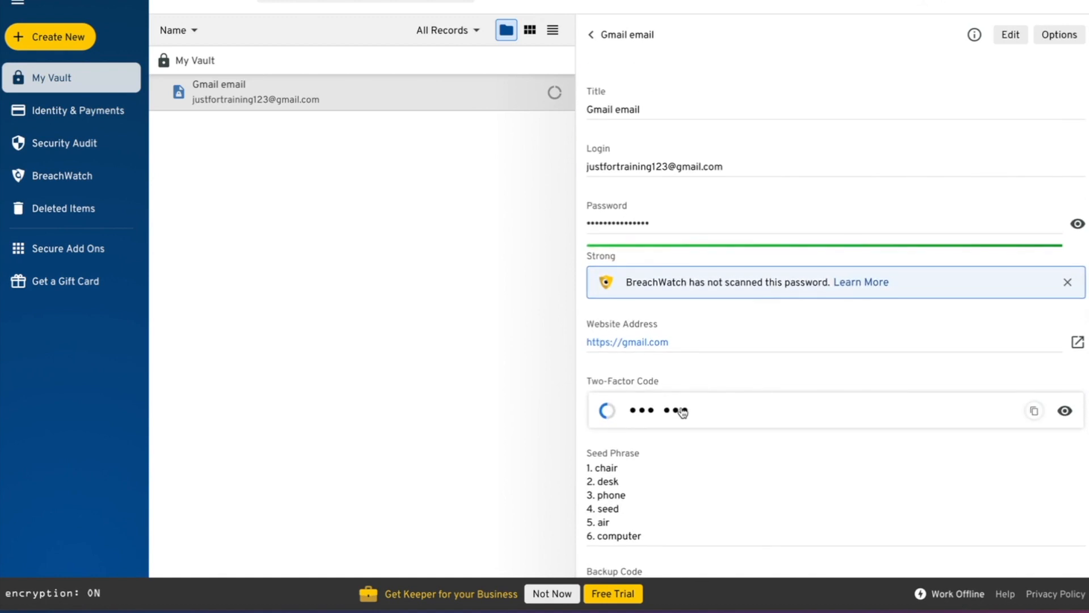
scroll(683, 413, down, 4)
scroll(683, 412, up, 1)
scroll(682, 412, up, 3)
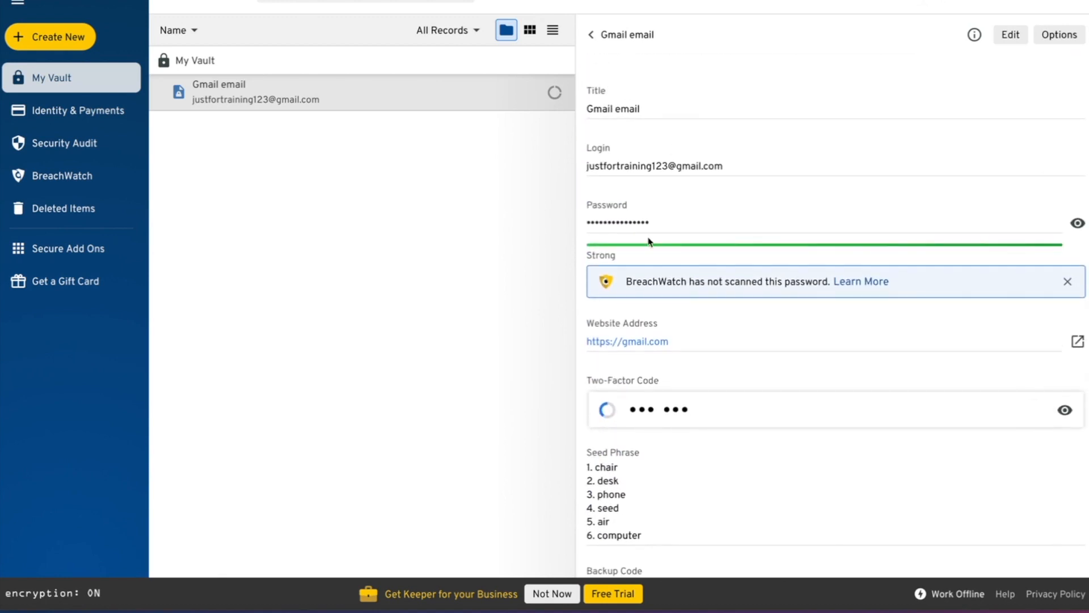
scroll(725, 448, down, 4)
scroll(724, 448, up, 3)
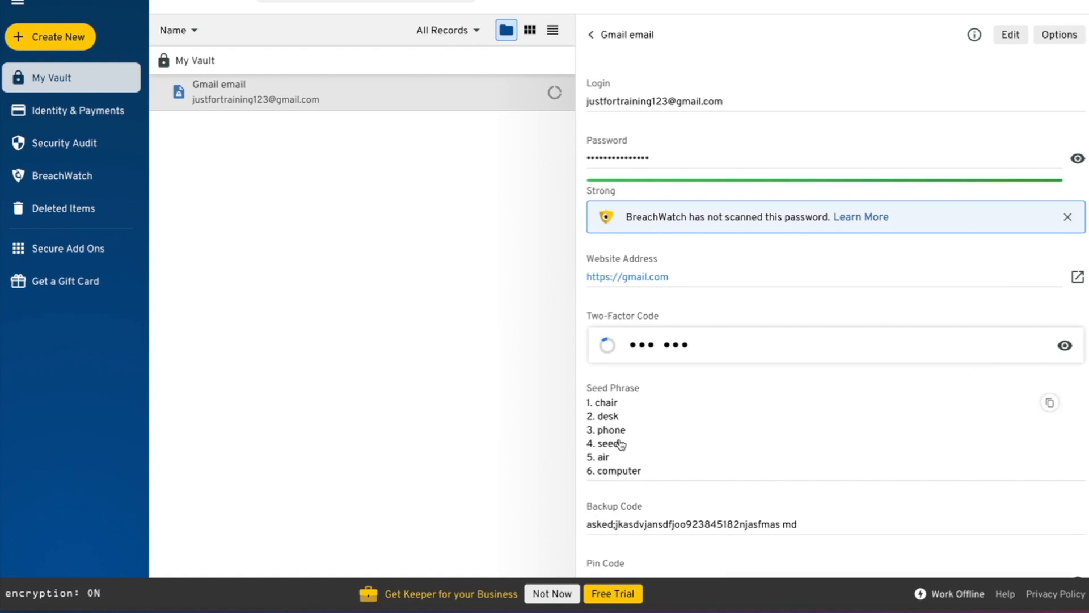
scroll(620, 445, down, 1)
scroll(620, 441, down, 2)
scroll(620, 441, up, 4)
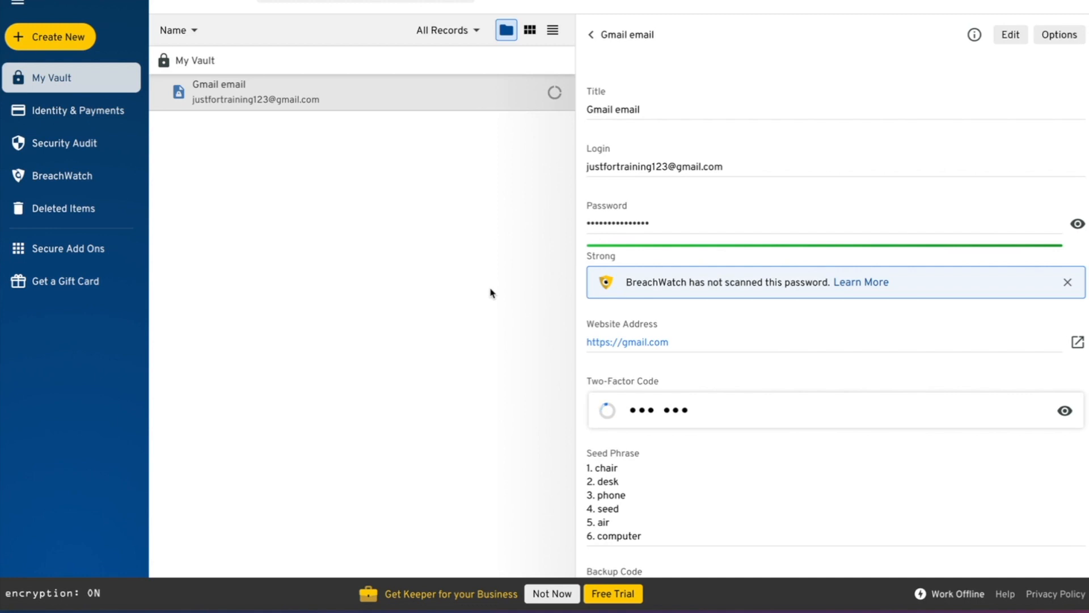
click(1076, 225)
click(1076, 226)
click(1076, 226)
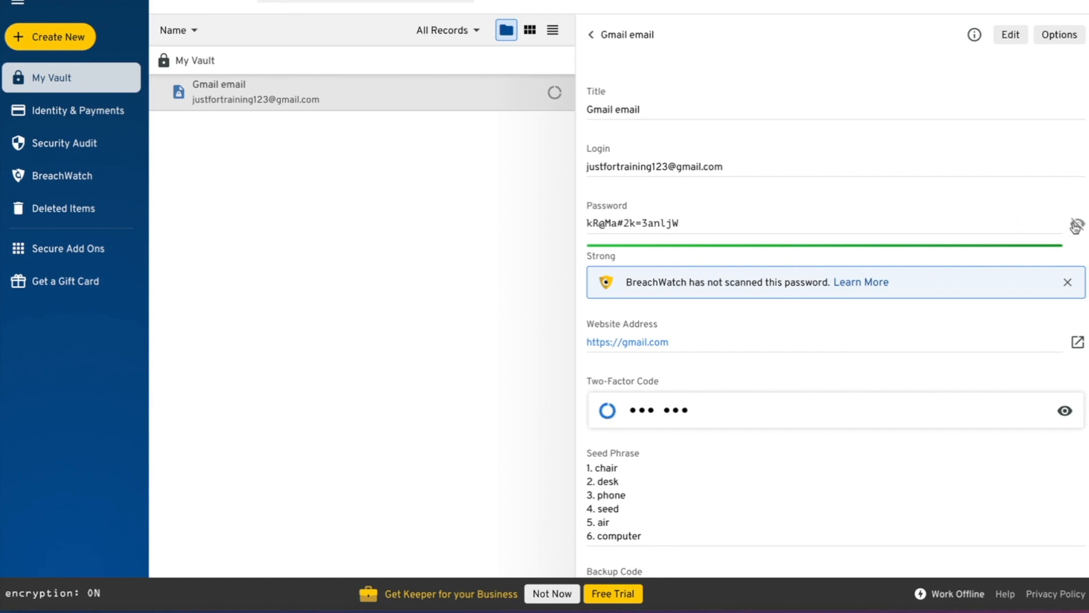